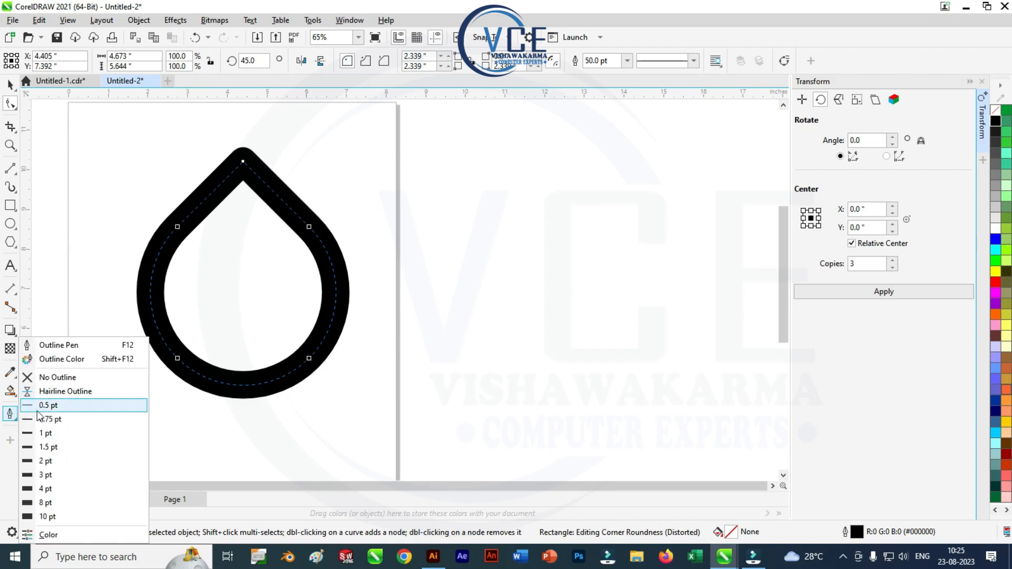
- Give the teardrop's 50 pt outline sharp mitered corners and convert the outline to an object
click(71, 346)
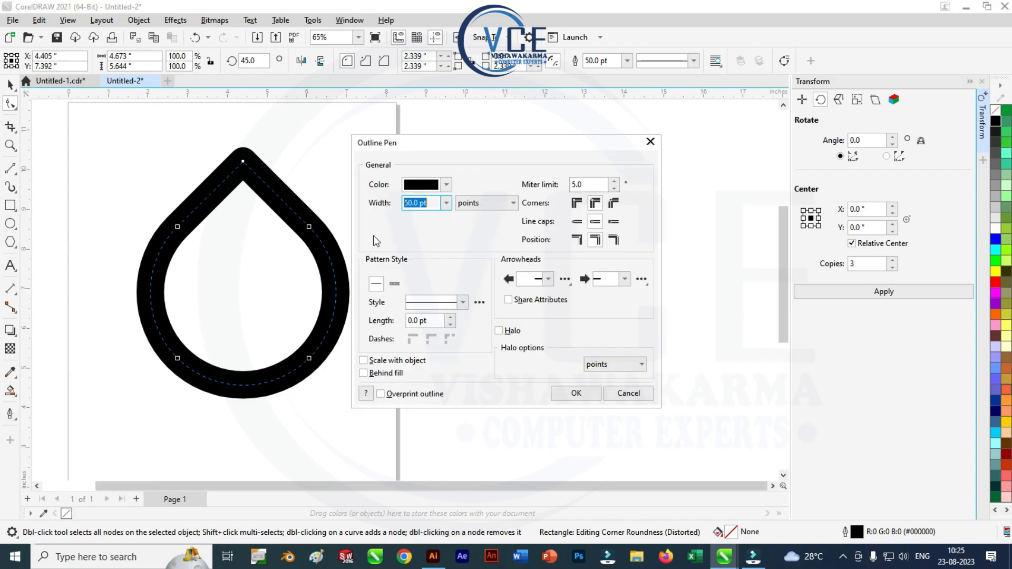
drag(479, 157, 238, 77)
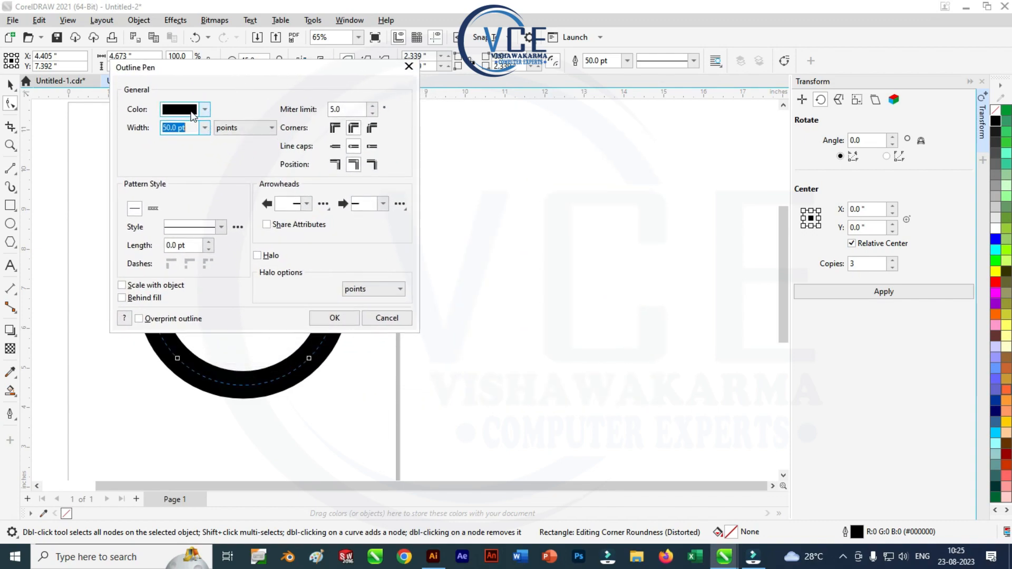
click(335, 128)
drag(274, 67, 450, 117)
click(494, 353)
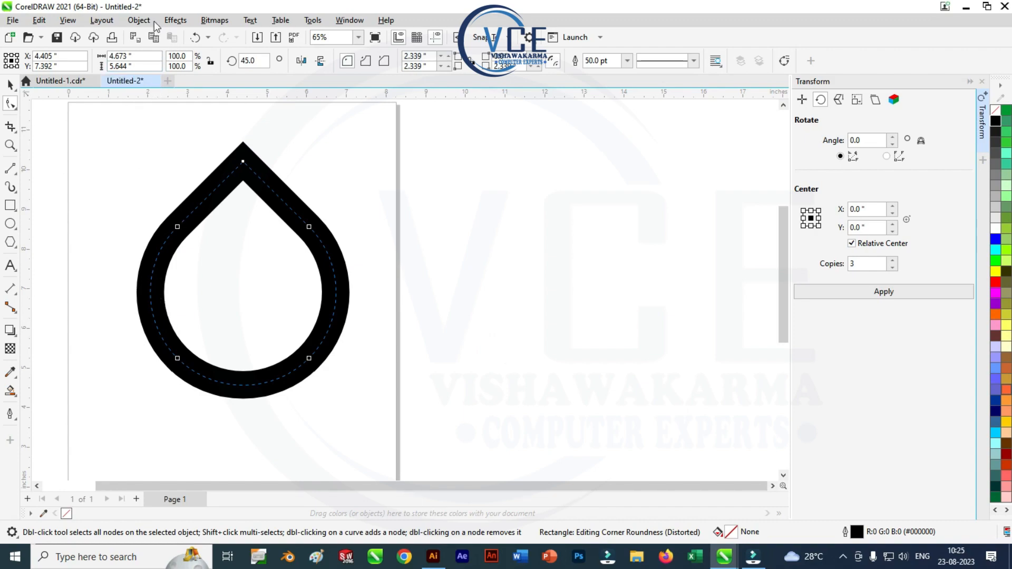
click(139, 20)
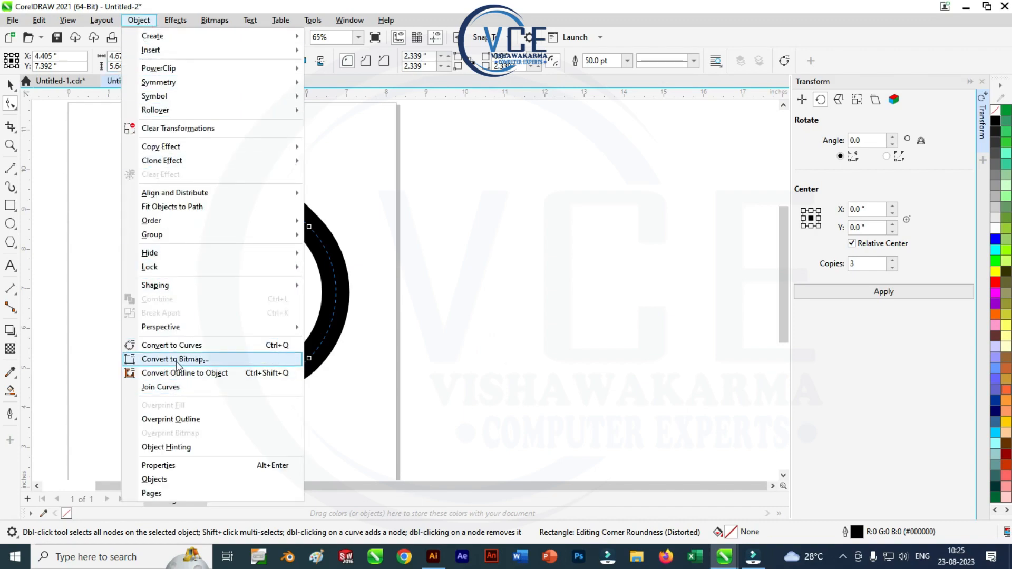
click(169, 375)
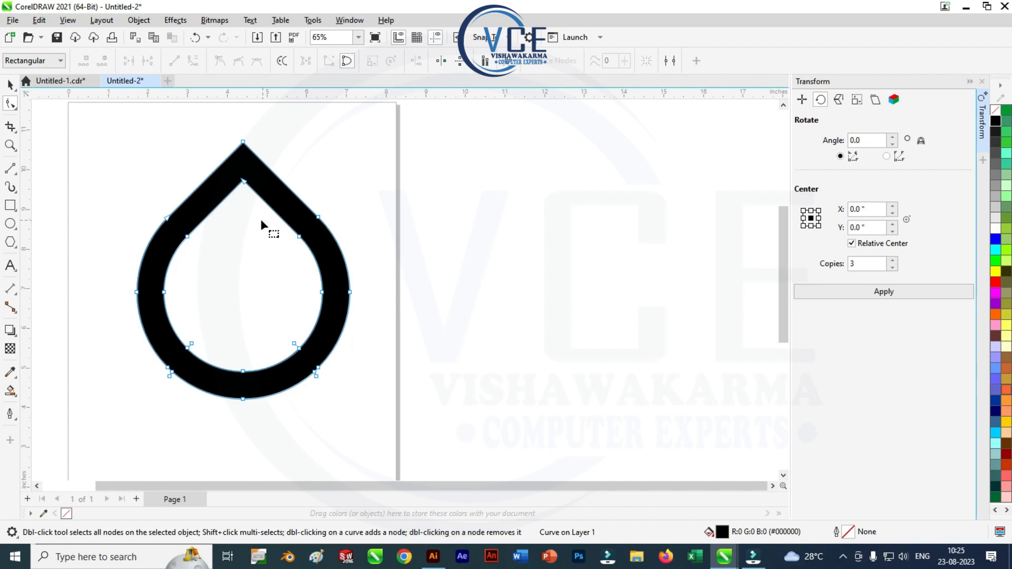
- Draw a vertical line about 7.89 inches long through the teardrop's centre, and change the teardrop band to no fill with a black outline
click(11, 168)
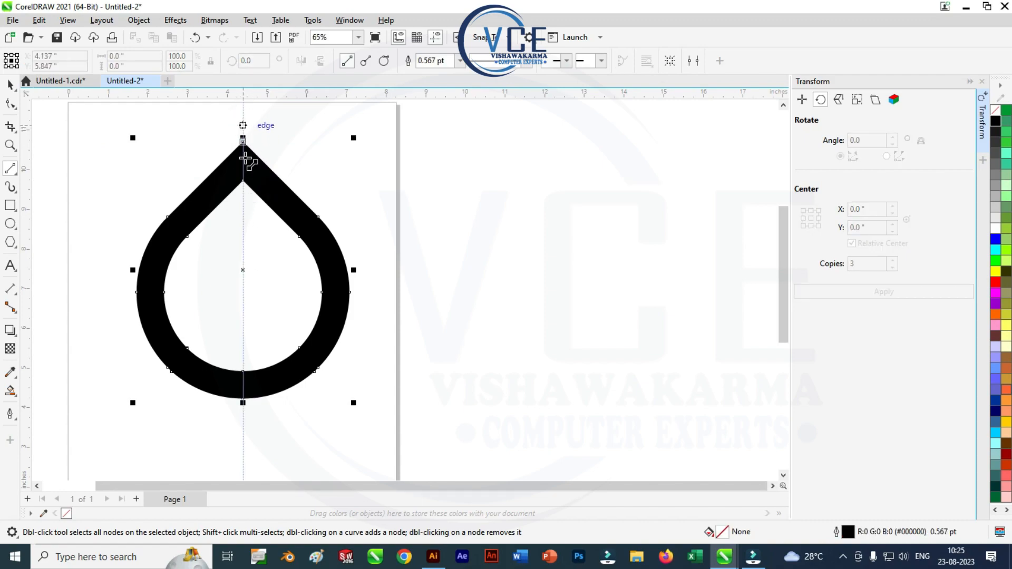
mouse_move(245, 158)
mouse_down()
mouse_move(267, 413)
mouse_move(243, 441)
mouse_up()
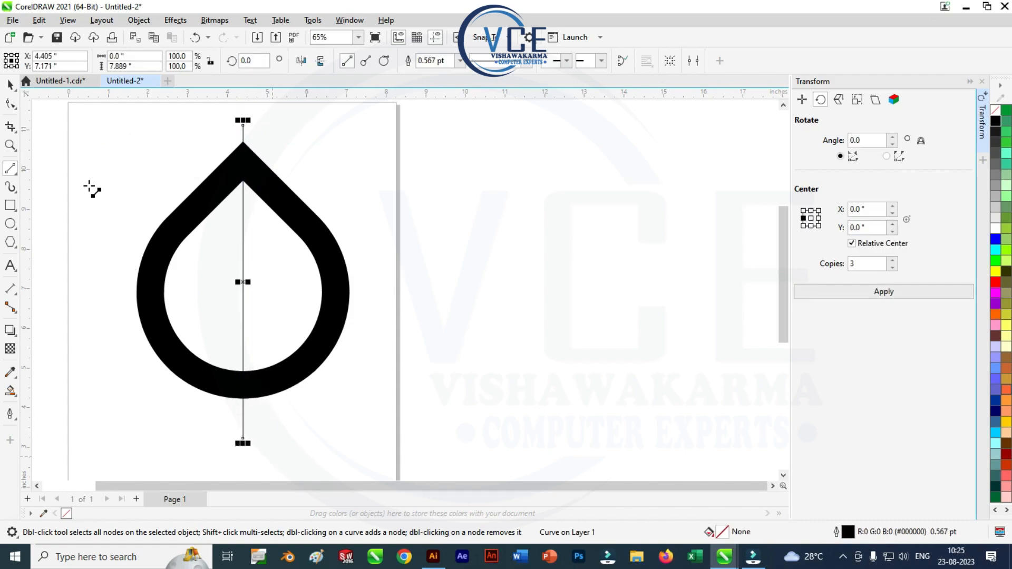
click(9, 86)
click(192, 215)
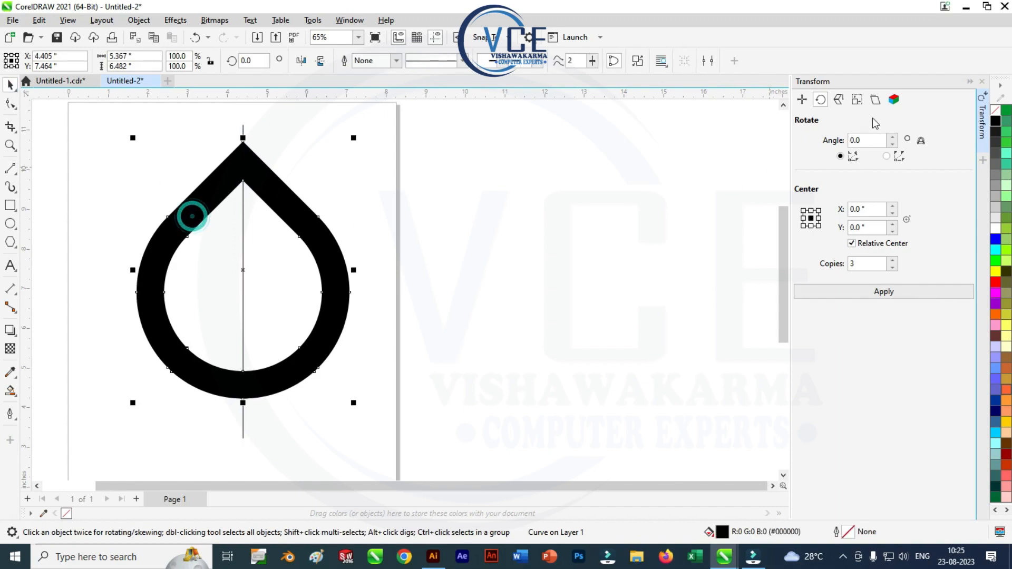
click(994, 112)
right_click(995, 121)
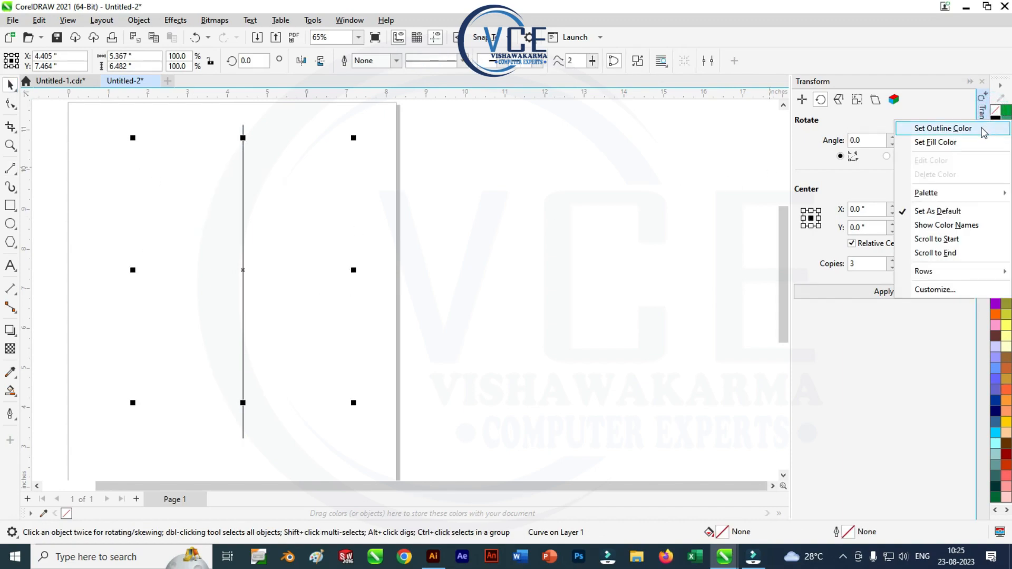
click(917, 128)
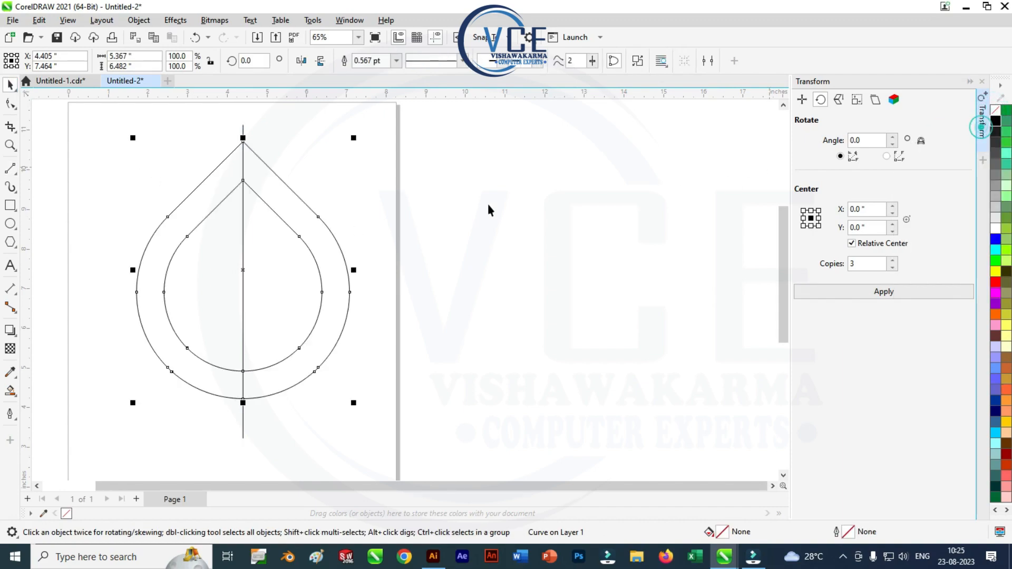
- Use Smart Fill to create a black shape from the left half of the teardrop band
click(10, 390)
click(54, 402)
click(150, 261)
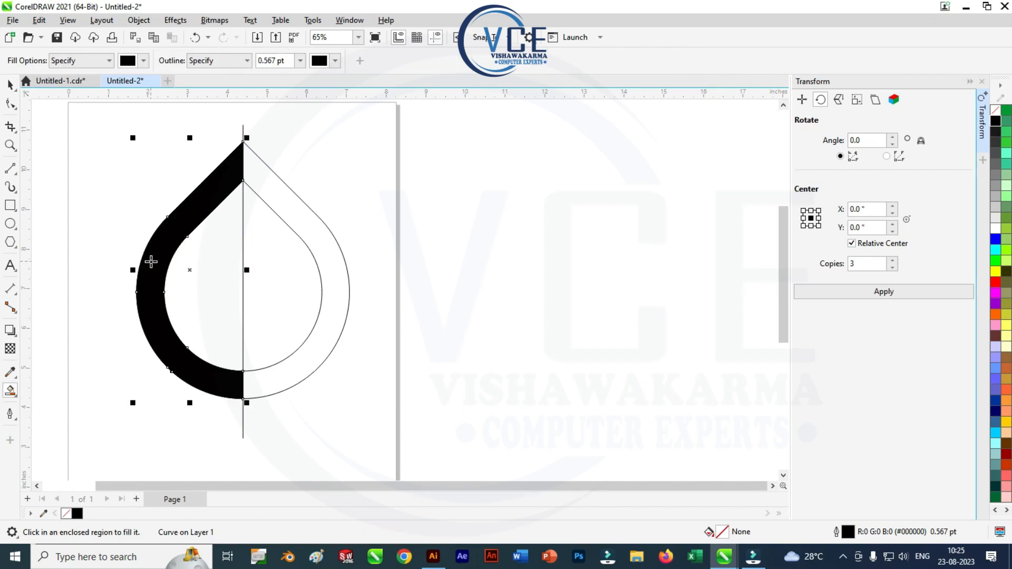
key(space)
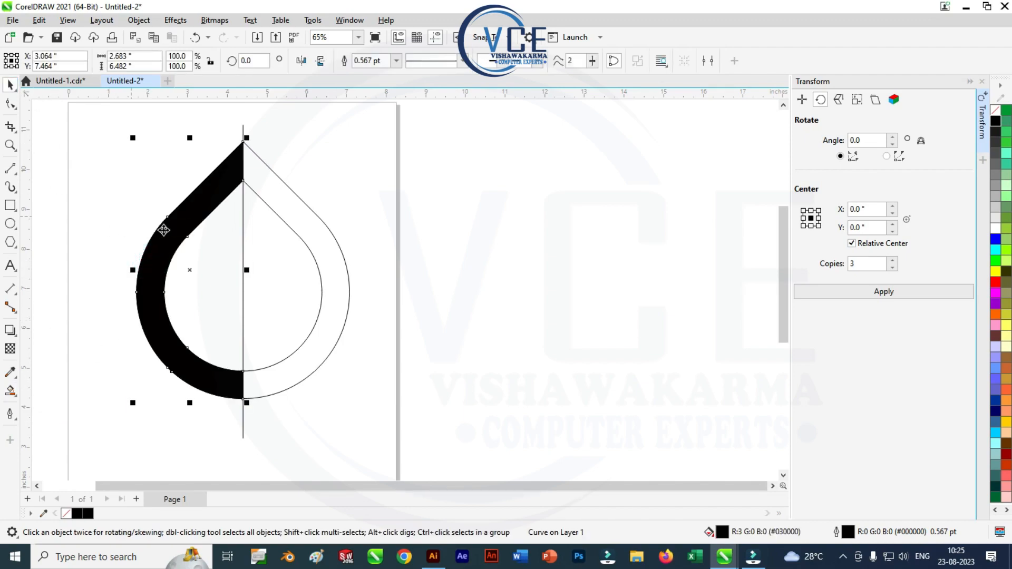
- Try to move the black half shape's rotation centre to the right of the dividing line
click(172, 230)
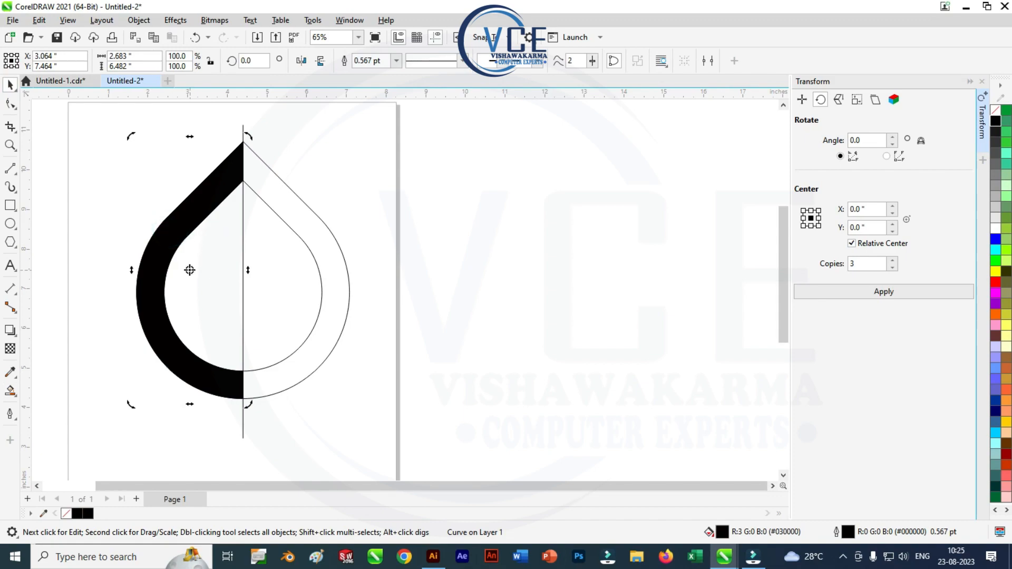
mouse_move(190, 270)
mouse_down()
mouse_move(244, 296)
mouse_move(302, 304)
mouse_up()
click(297, 157)
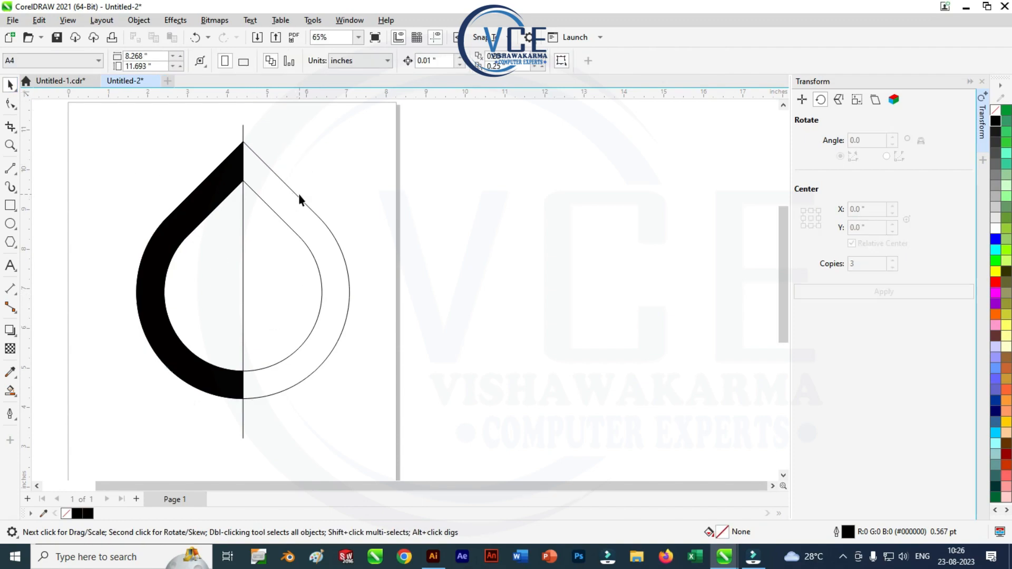
- Delete the unfilled teardrop band and the vertical dividing line, keeping only the black half shape
click(298, 196)
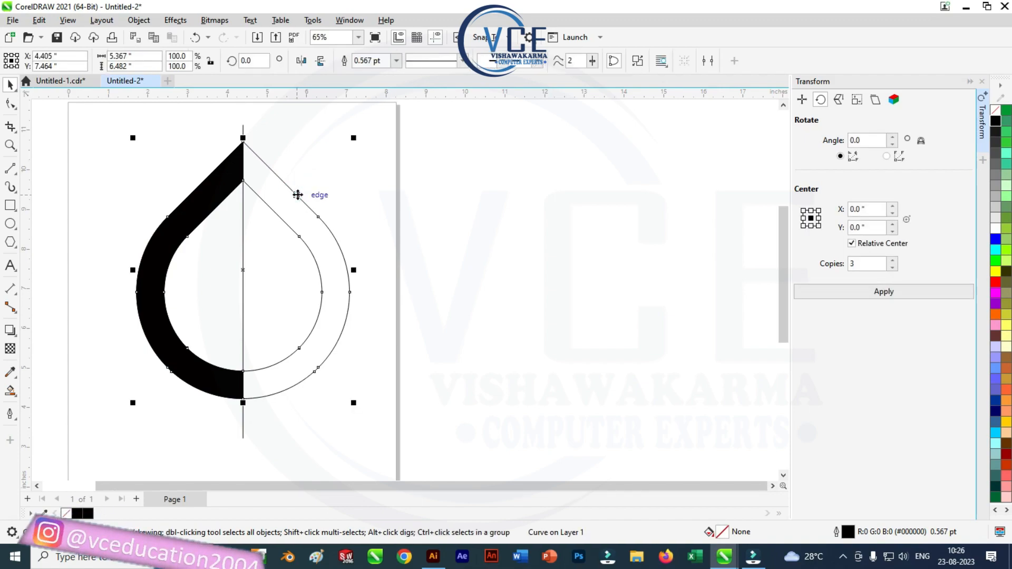
key(Delete)
click(244, 212)
key(Delete)
double_click(243, 205)
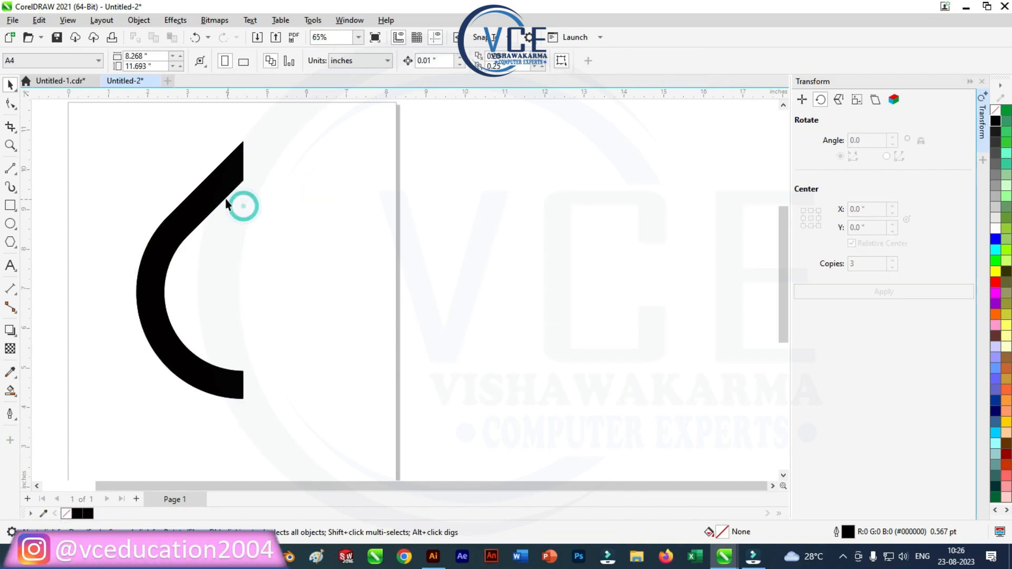
- Offset the half shape's rotation centre to its right and repeat rotated copies every 30° clockwise to close a full toothed ring
drag(243, 293, 264, 295)
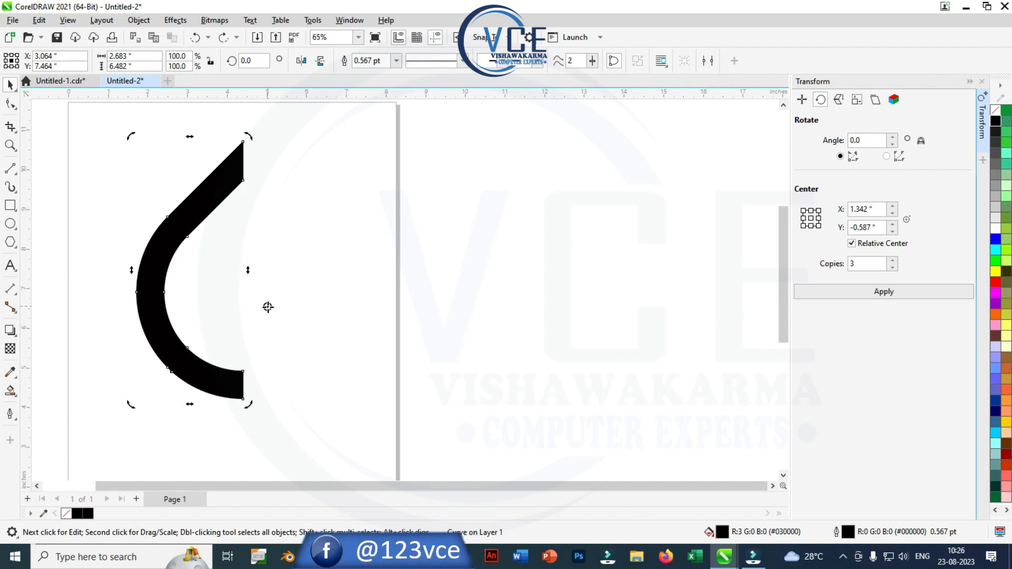
drag(249, 141, 333, 197)
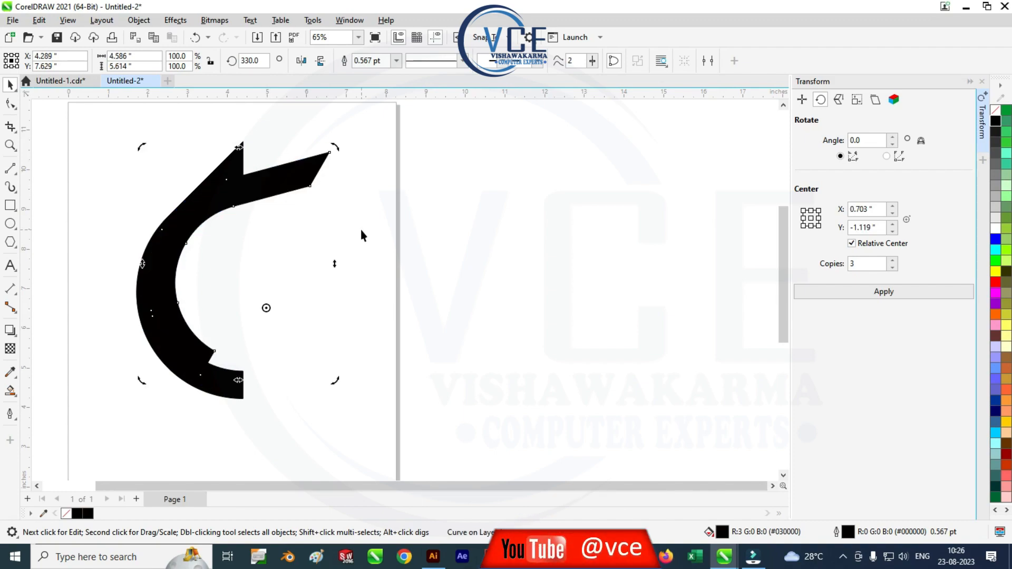
key(ctrl+r)
key(ctrl+r)
key(ctrl+r)
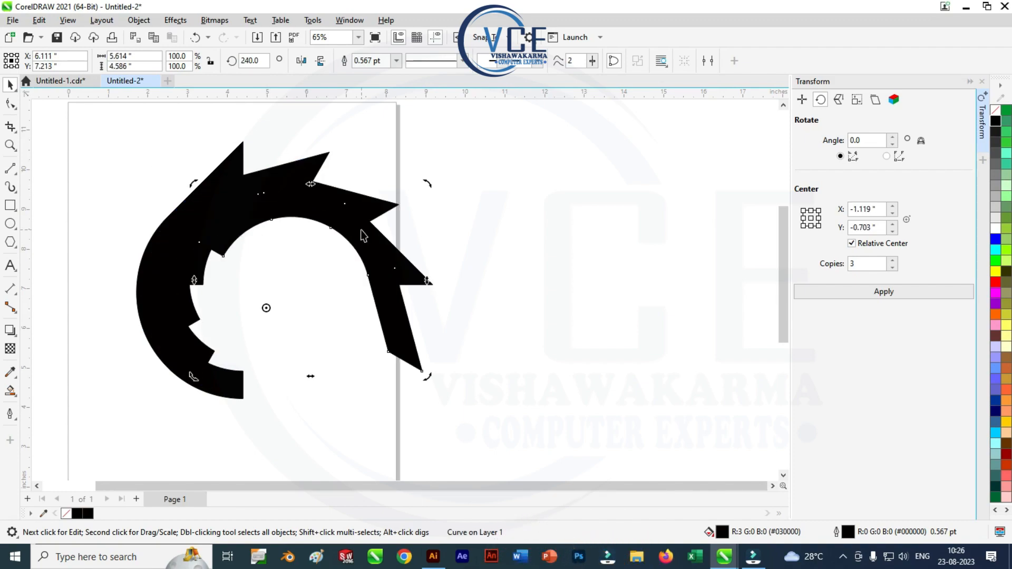
key(ctrl+r)
key(ctrl+r)
key(ctrl+r)
key(ctrl+r)
key(ctrl+r)
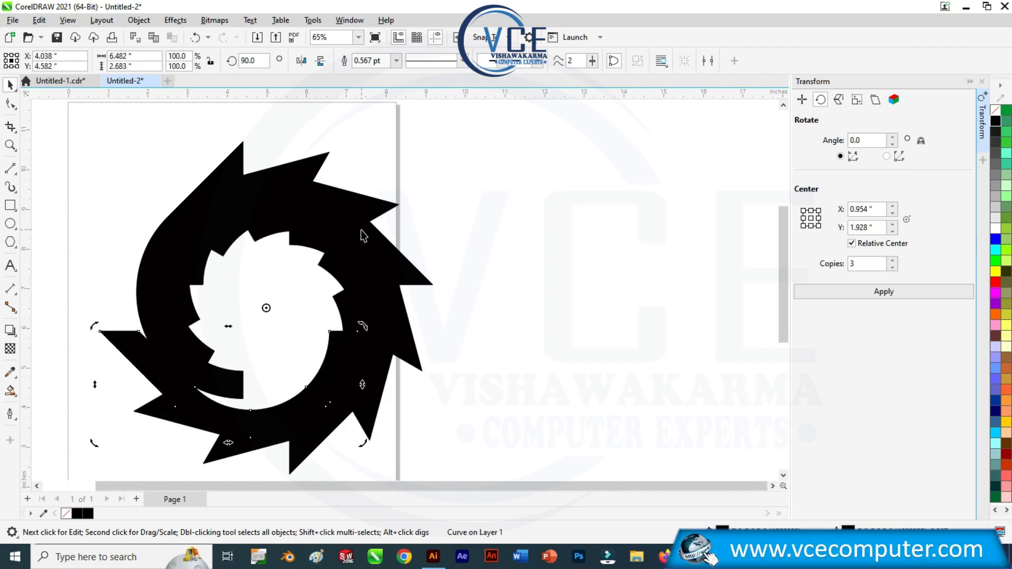
key(ctrl+r)
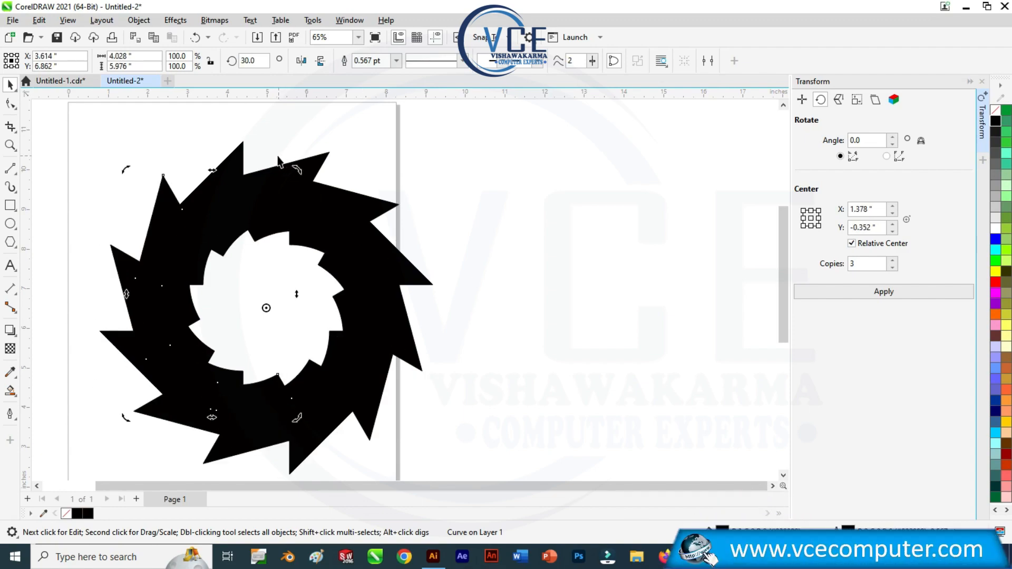
scroll(278, 157, down, 1)
scroll(279, 217, up, 1)
scroll(236, 195, down, 2)
click(407, 218)
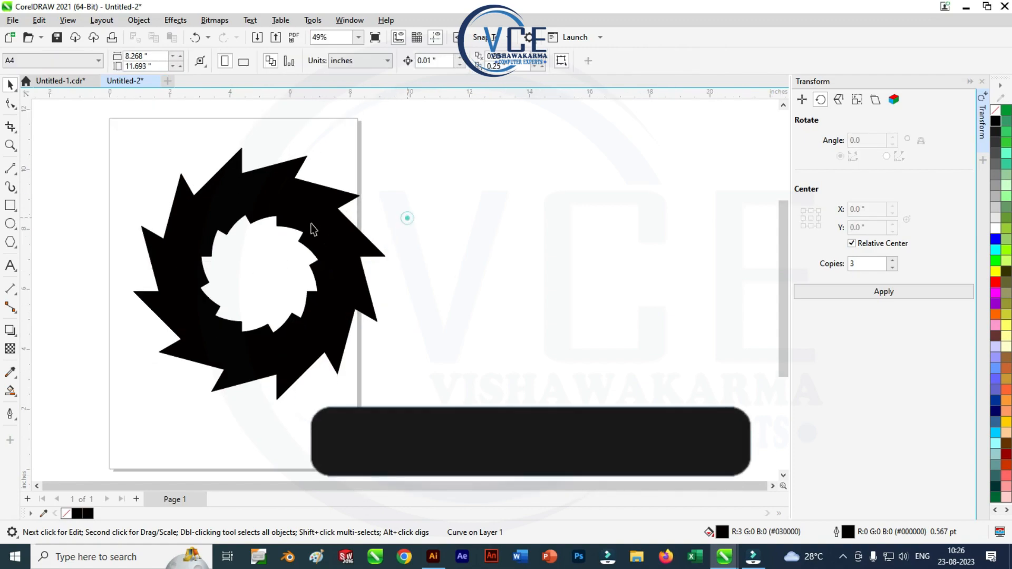
- Select all the rotated pieces, merge them into a single toothed ring, and fill it with light blue #00CCFF
scroll(249, 243, up, 1)
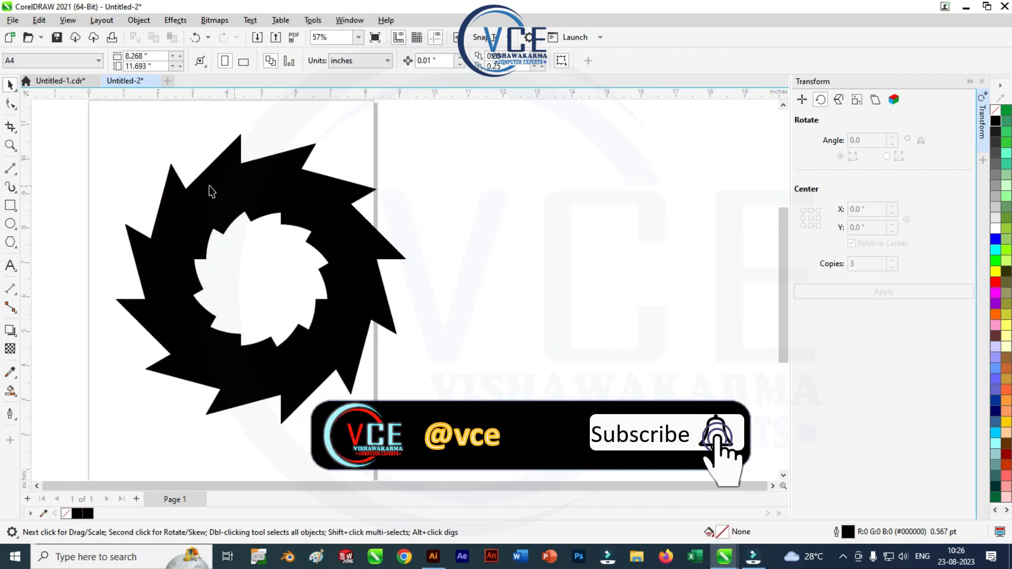
drag(230, 277, 446, 454)
click(455, 353)
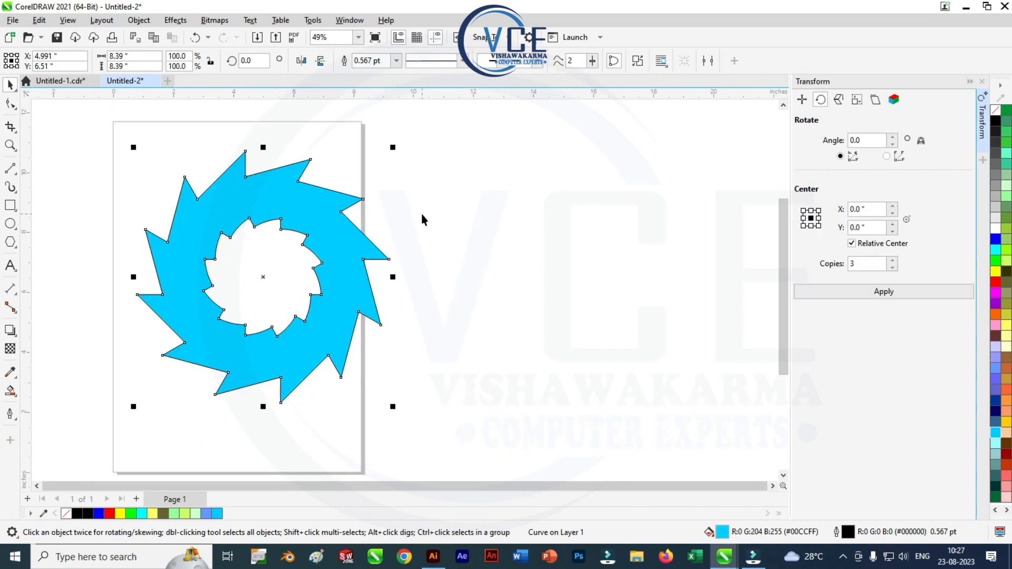
click(422, 213)
- Apply the black-and-white conical fountain fill preset to the toothed ring and centre the gradient in the middle of the ring
scroll(306, 236, up, 1)
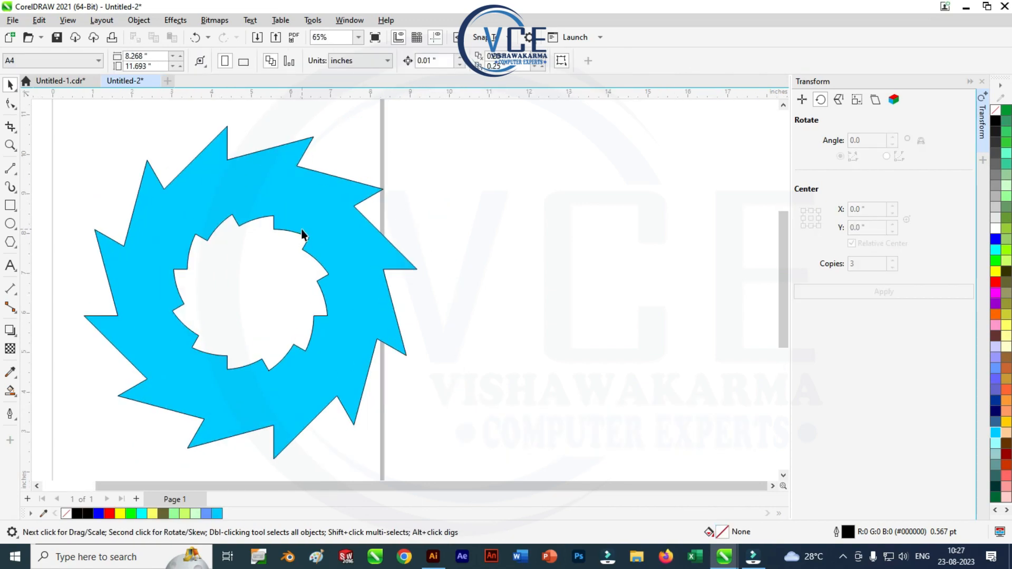
click(277, 211)
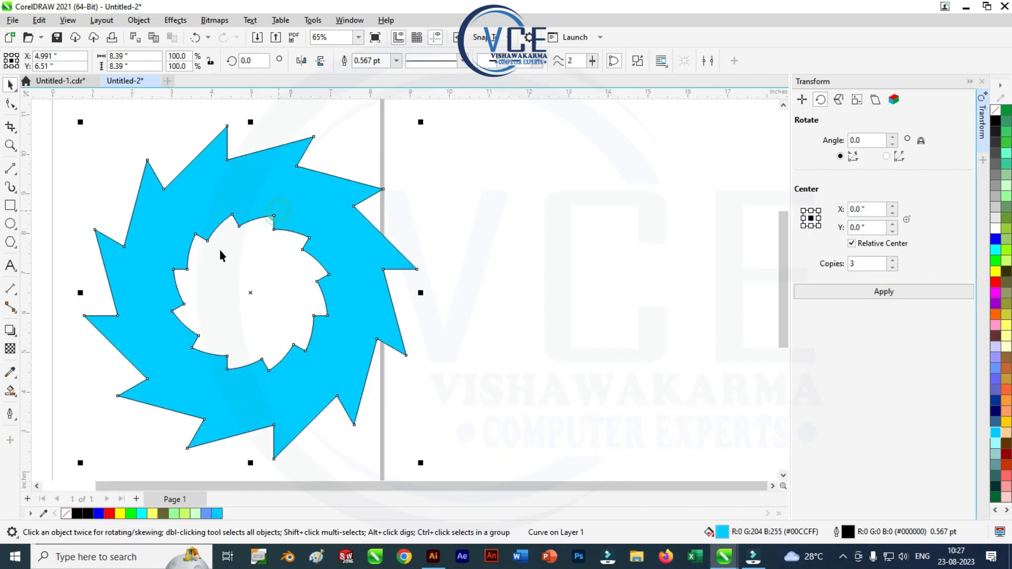
click(11, 395)
click(58, 390)
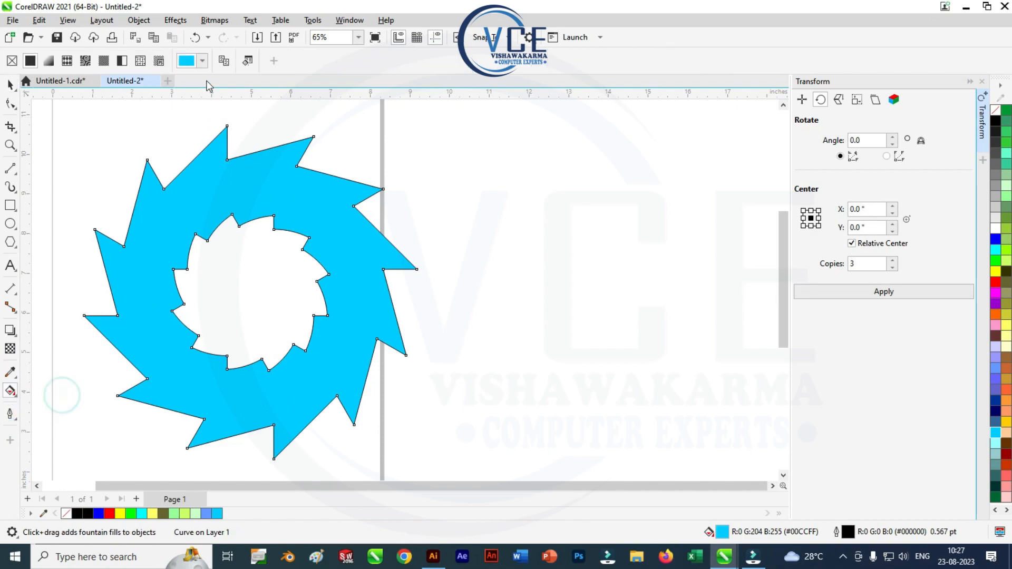
click(202, 62)
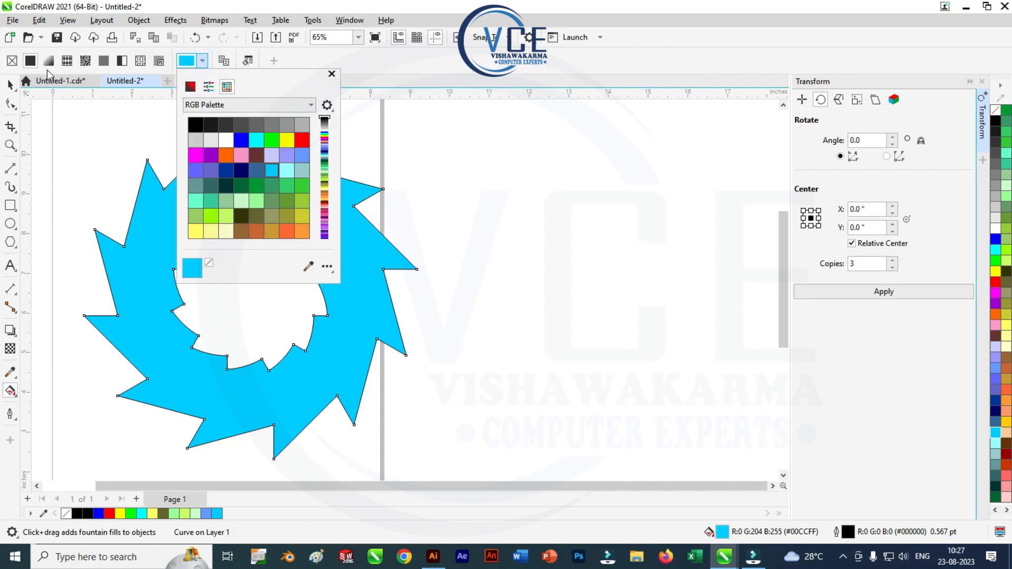
click(44, 61)
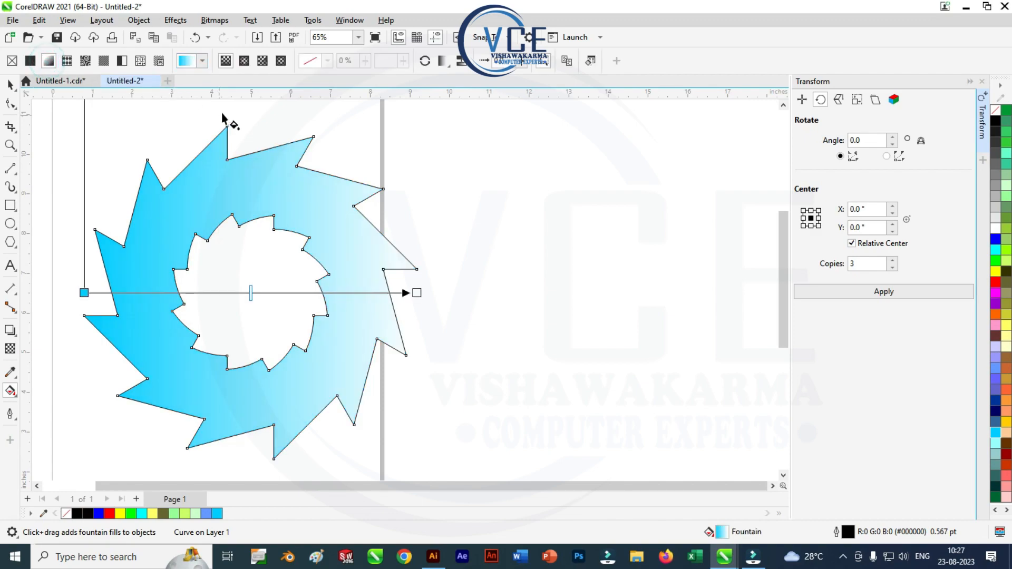
click(201, 62)
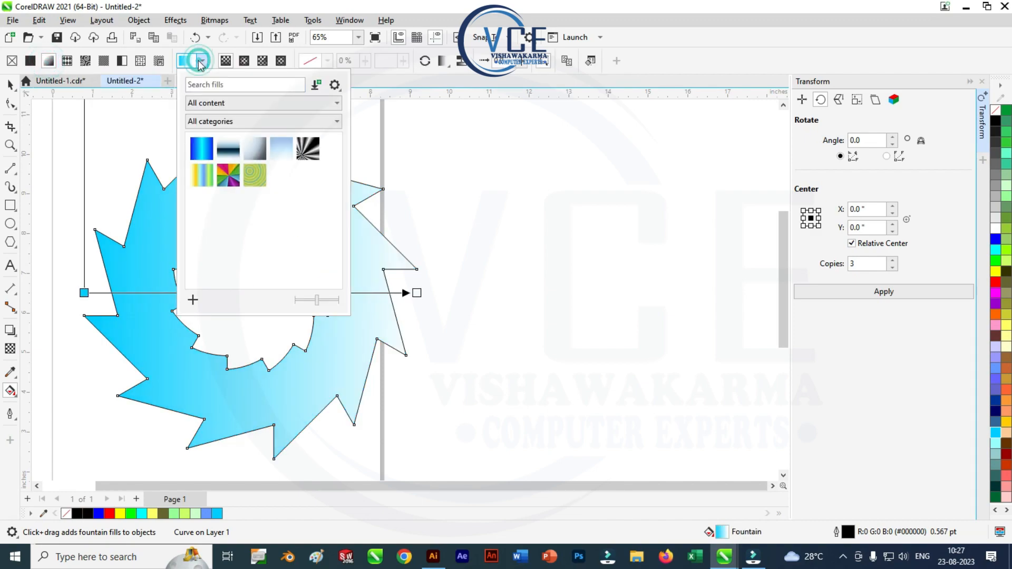
click(312, 150)
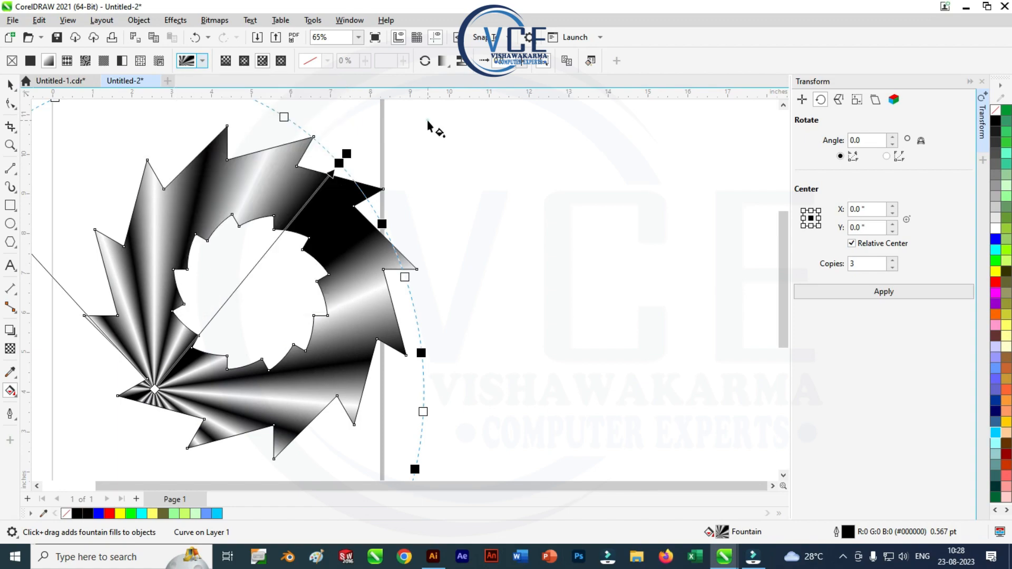
drag(154, 390, 251, 293)
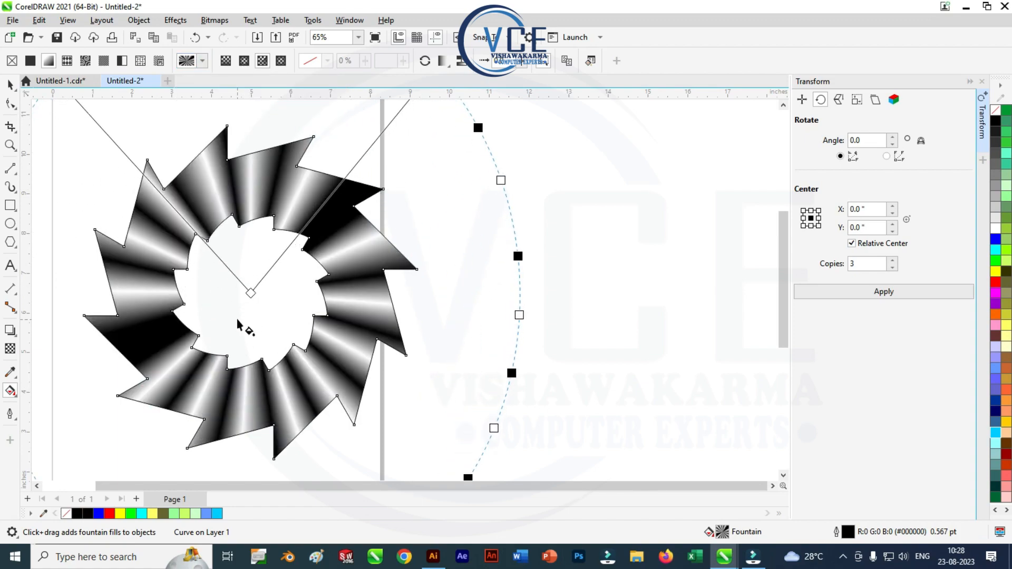
- Scale the toothed ring down to about 4.26 inches wide and place it in the upper part of the page
click(9, 86)
scroll(263, 274, down, 3)
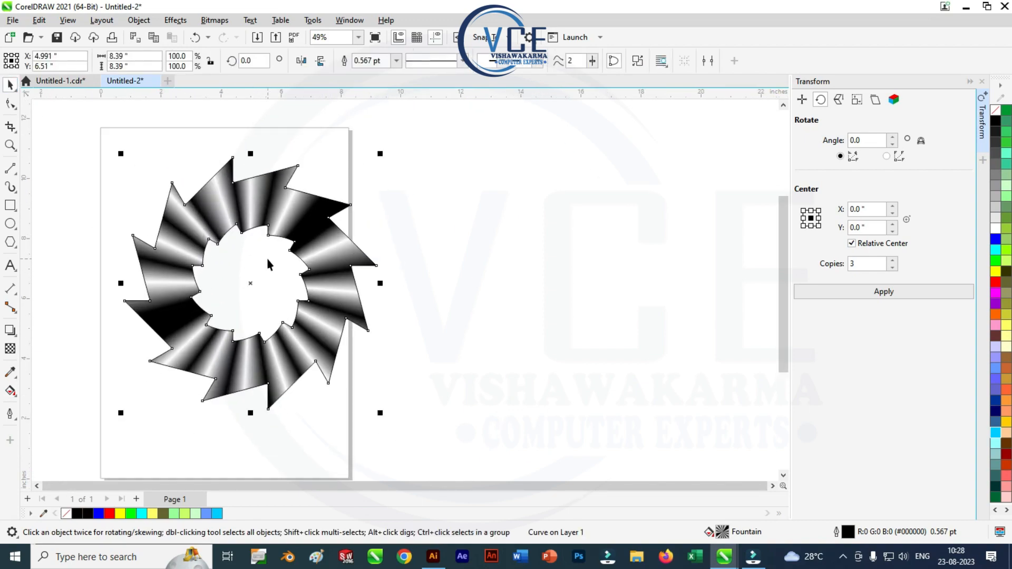
scroll(267, 255, up, 2)
drag(396, 435, 250, 288)
drag(200, 185, 238, 191)
scroll(237, 184, up, 1)
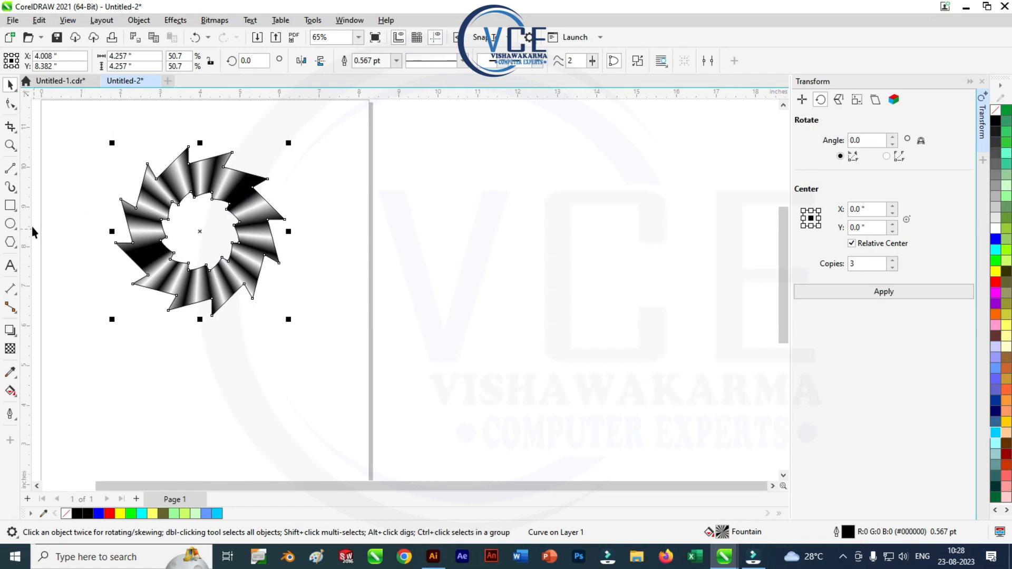
- Draw a rectangle about 6.52 by 8.58 inches around the toothed ring on the page
click(10, 206)
drag(77, 120, 335, 458)
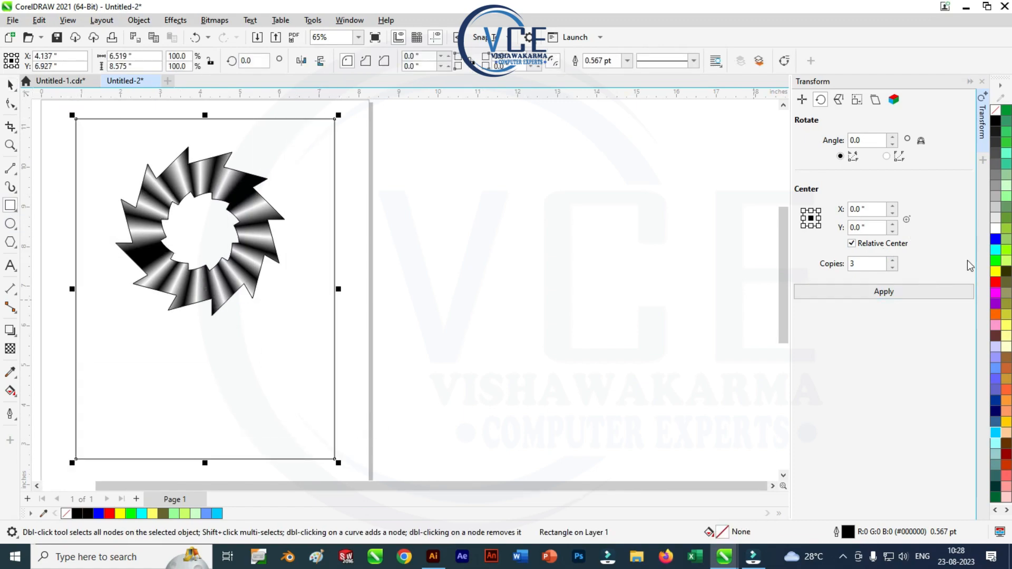
- Fill the rectangle with pale yellow (R255 G255 B204) and apply the Inner Edge shadow preset to it
click(1006, 346)
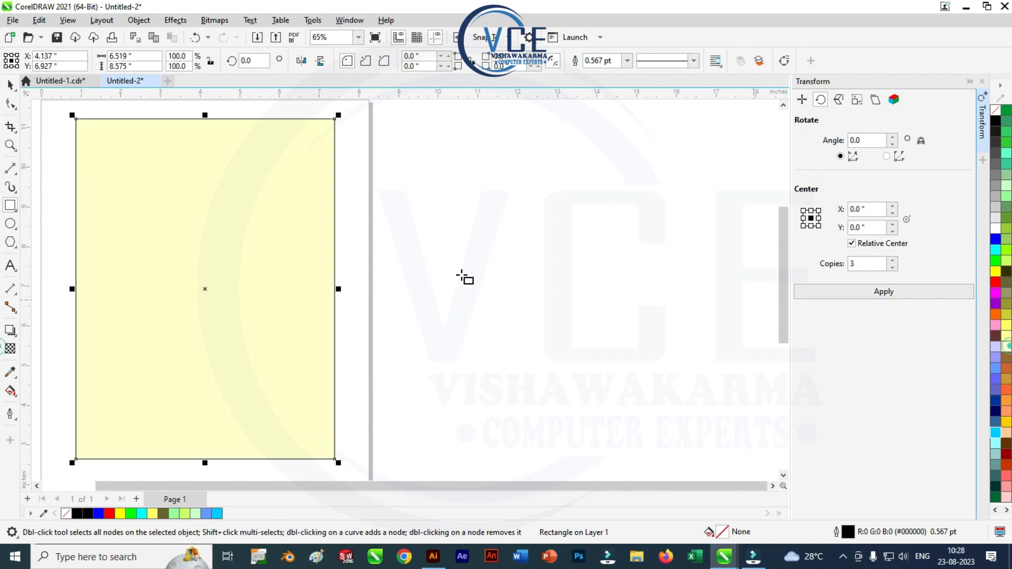
click(14, 337)
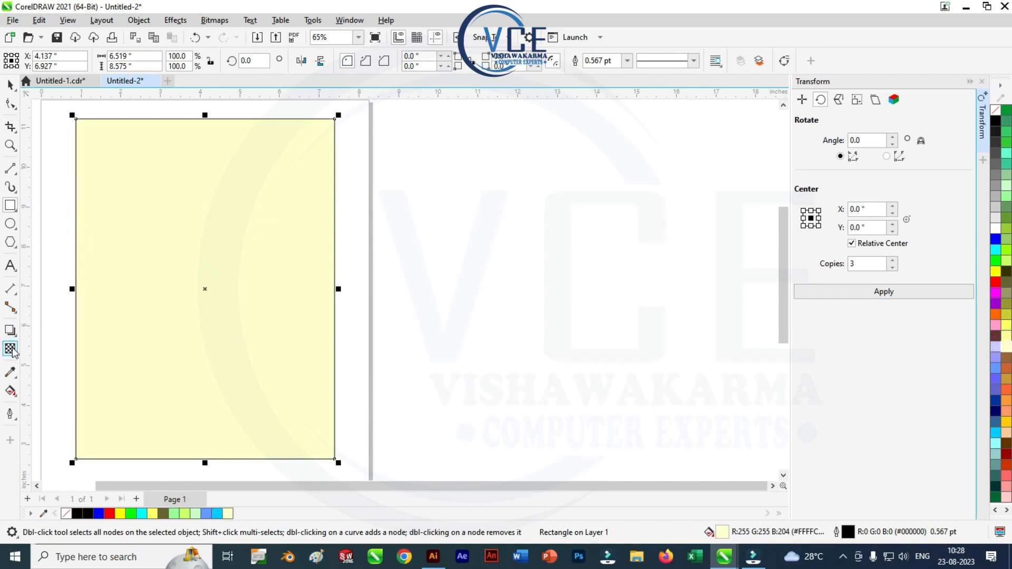
click(11, 310)
click(15, 268)
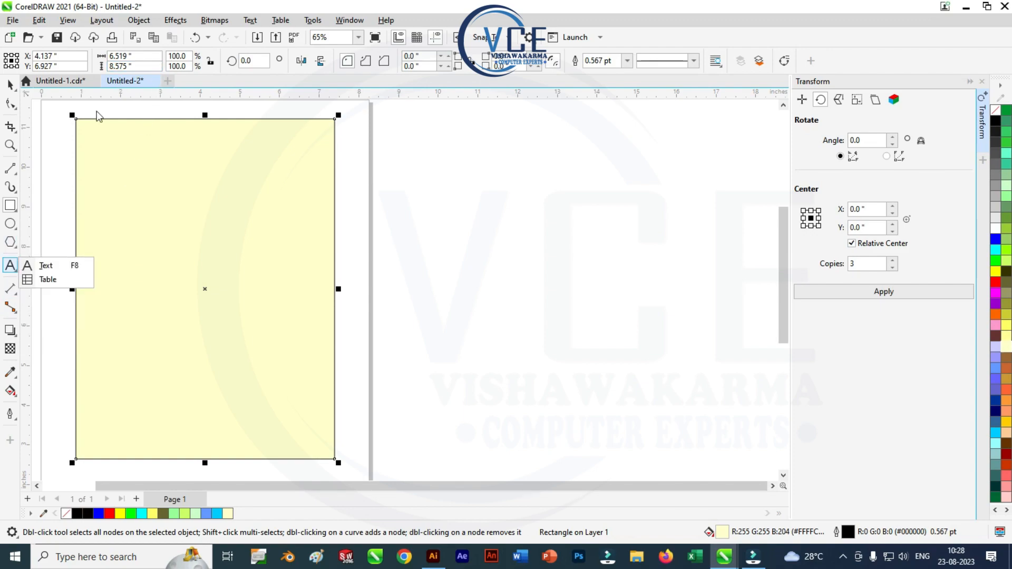
click(16, 334)
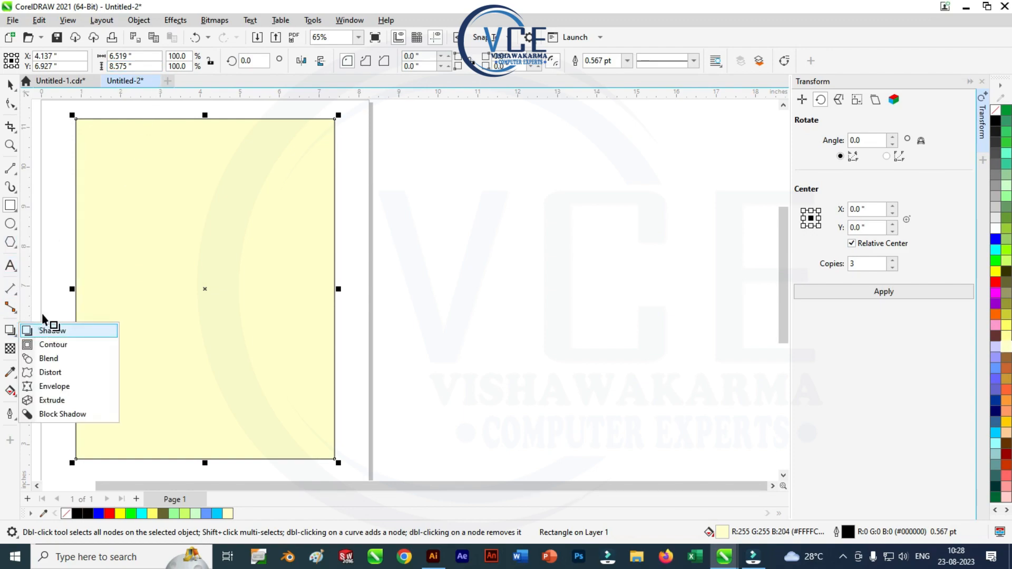
click(48, 330)
click(59, 60)
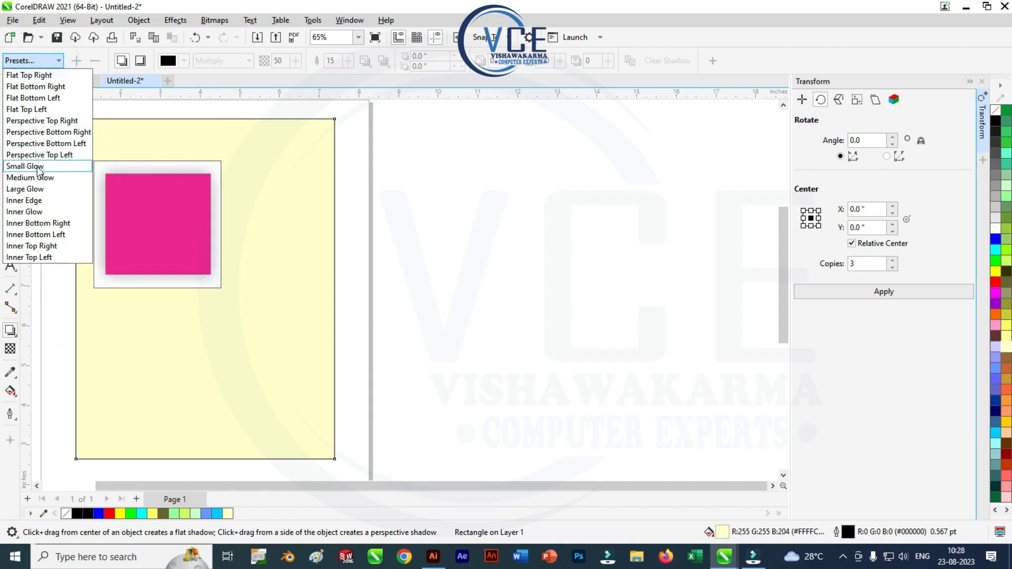
click(36, 200)
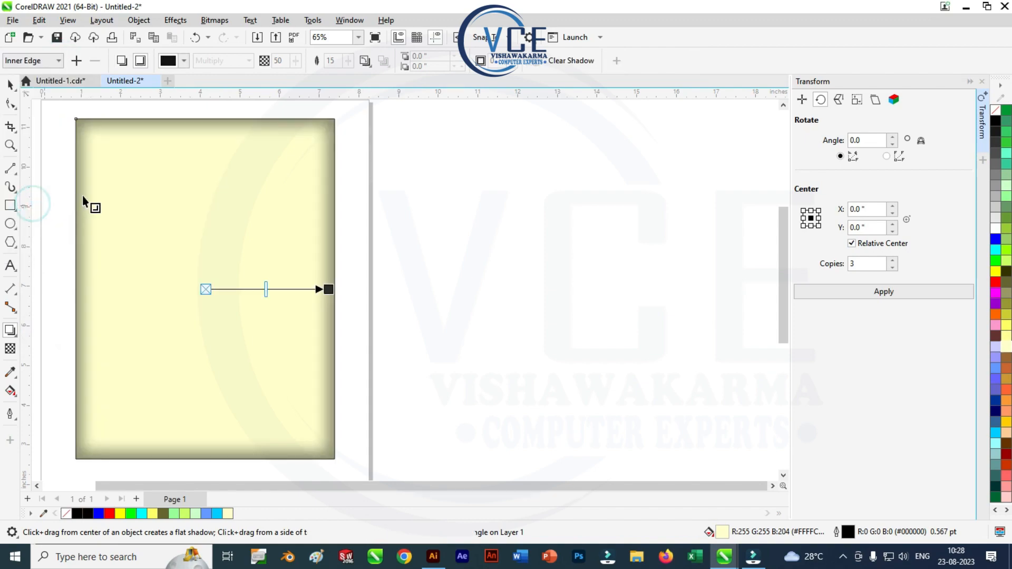
- Send the pale yellow rectangle behind the toothed ring
click(10, 85)
right_click(178, 157)
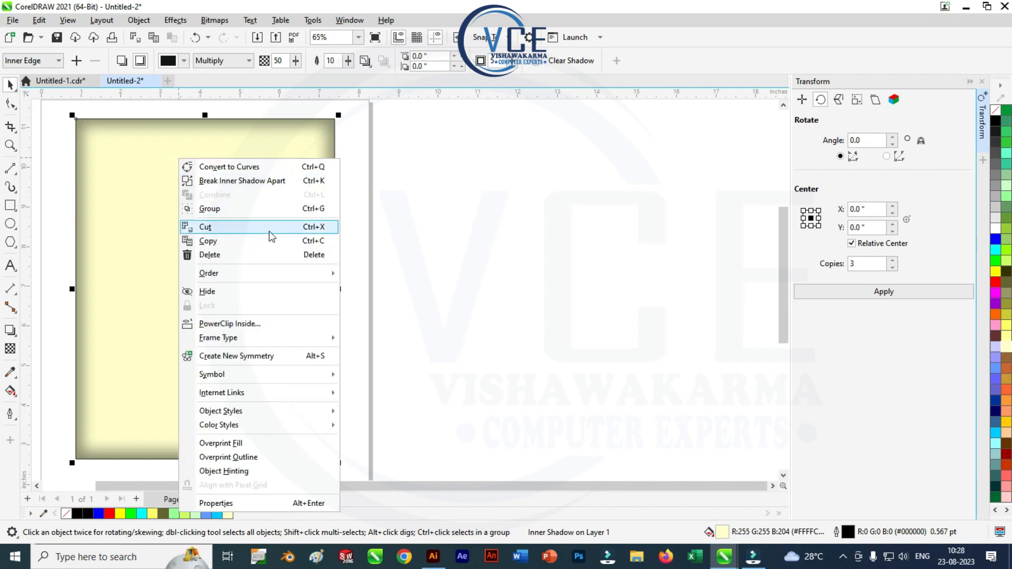
mouse_move(255, 274)
click(389, 288)
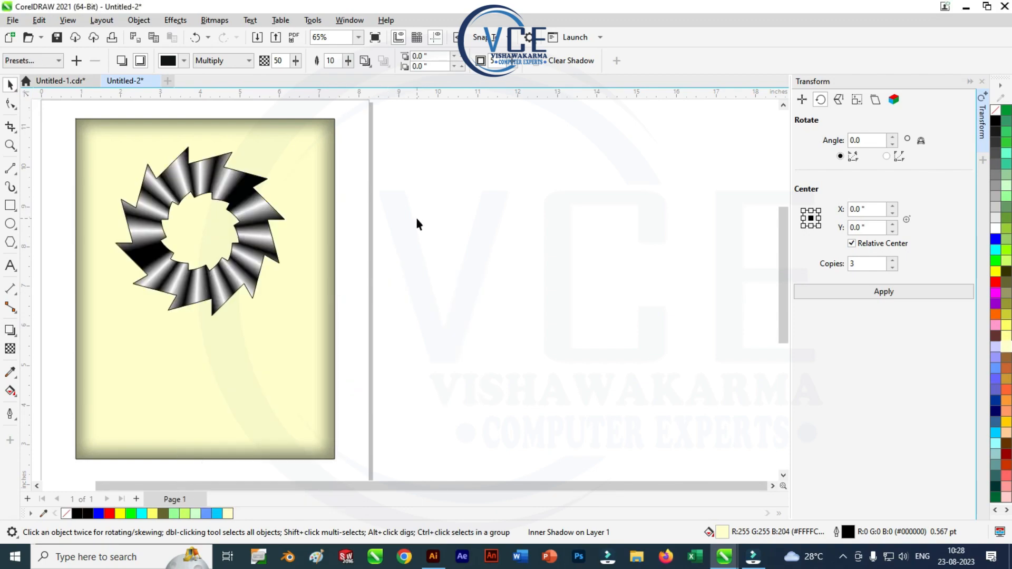
click(416, 217)
- Apply the Small Glow drop shadow preset to the toothed ring
scroll(187, 169, up, 2)
click(209, 172)
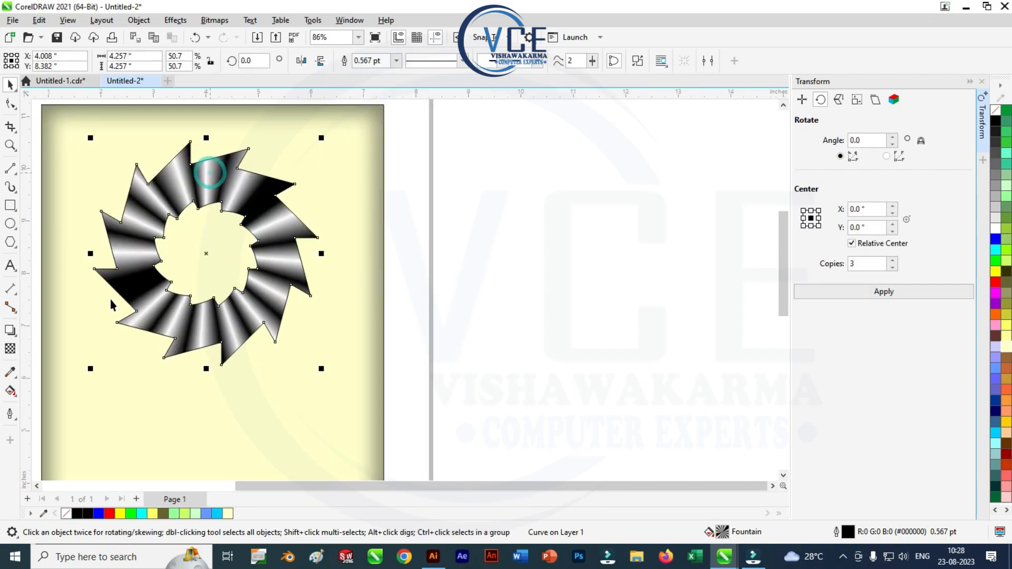
click(10, 330)
click(37, 330)
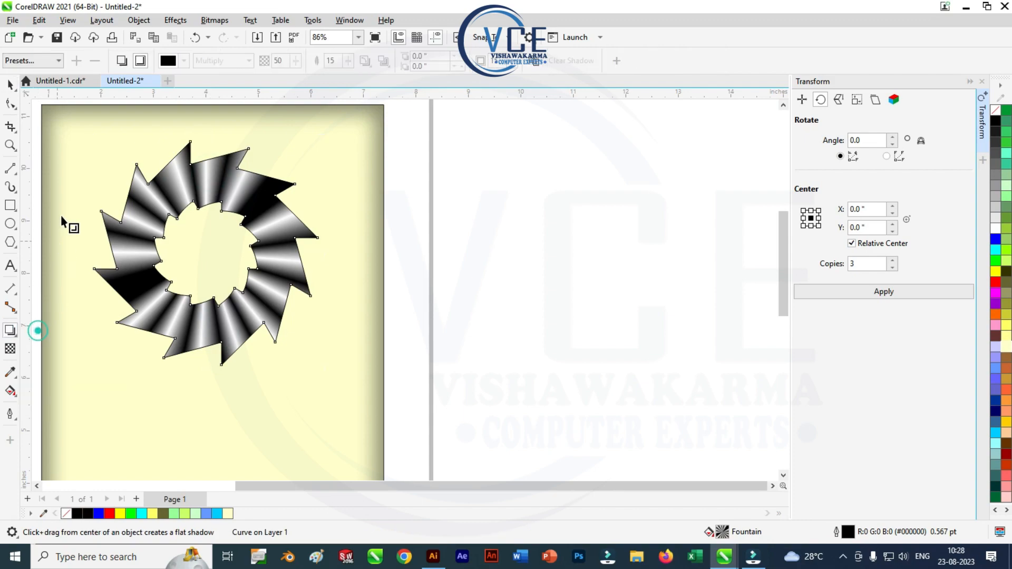
click(32, 60)
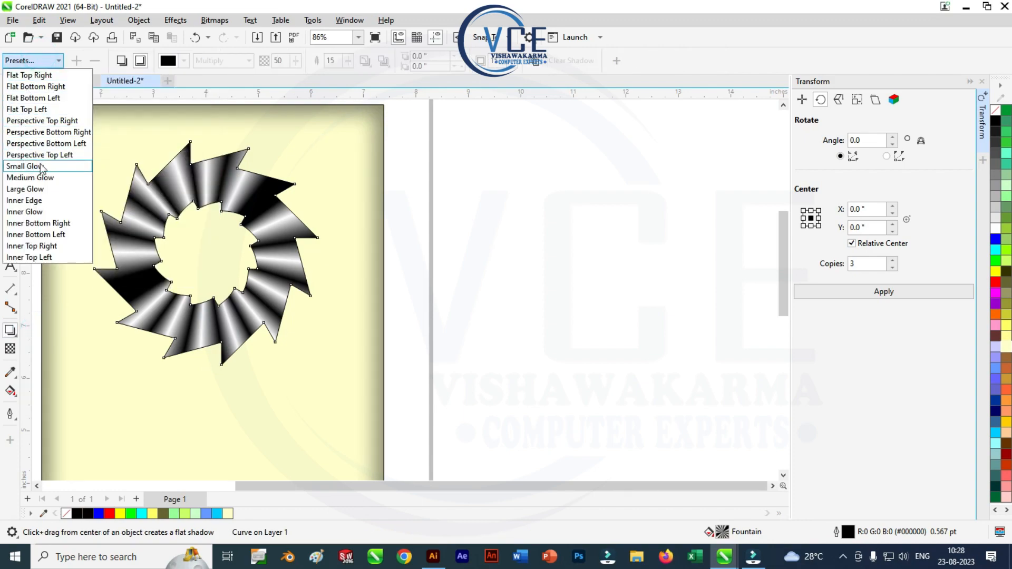
click(41, 166)
- Set the toothed ring's shadow colour to dark grey and its shadow feathering to 10
click(174, 62)
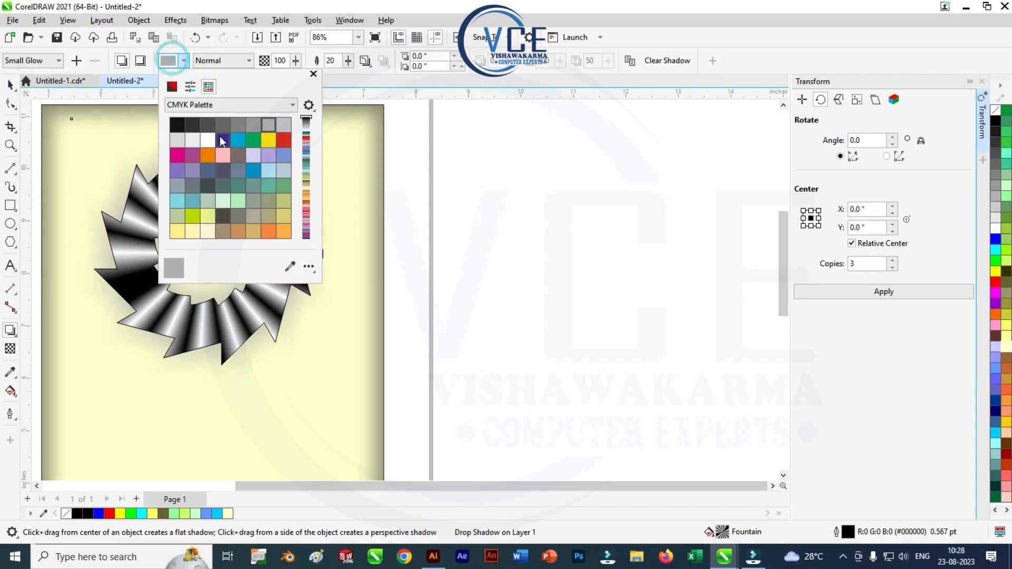
click(209, 124)
click(313, 73)
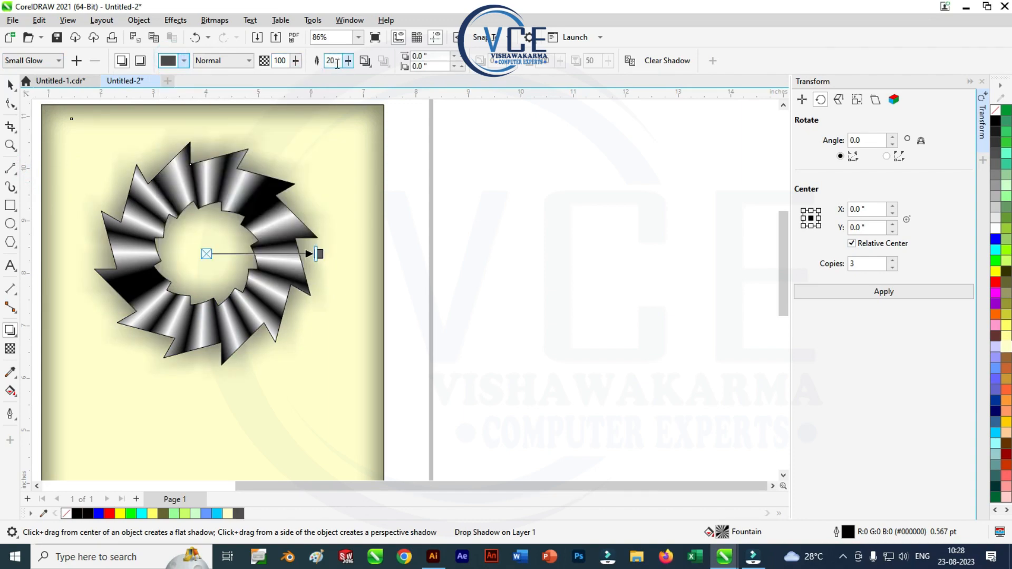
click(321, 61)
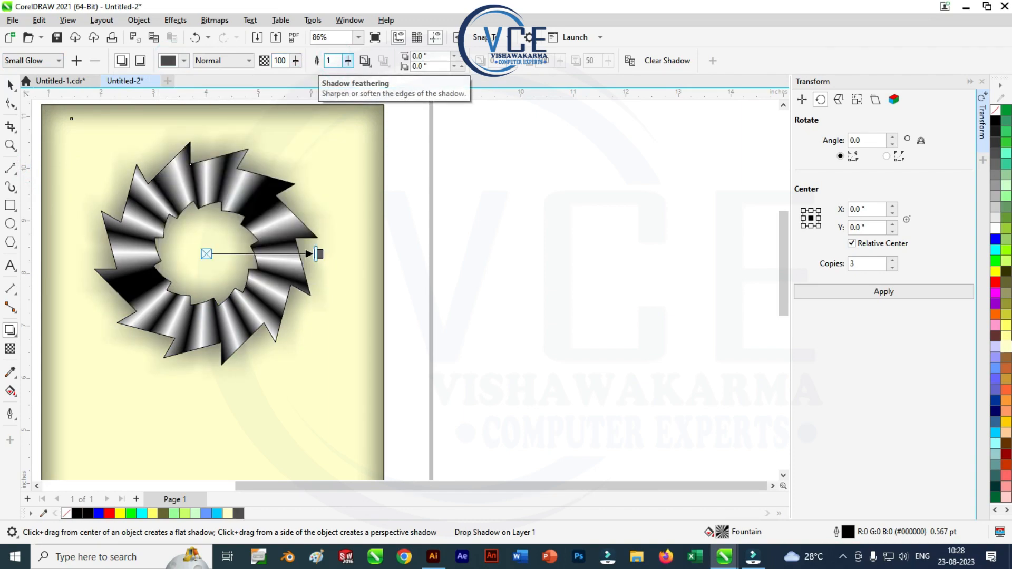
text(10)
key(Return)
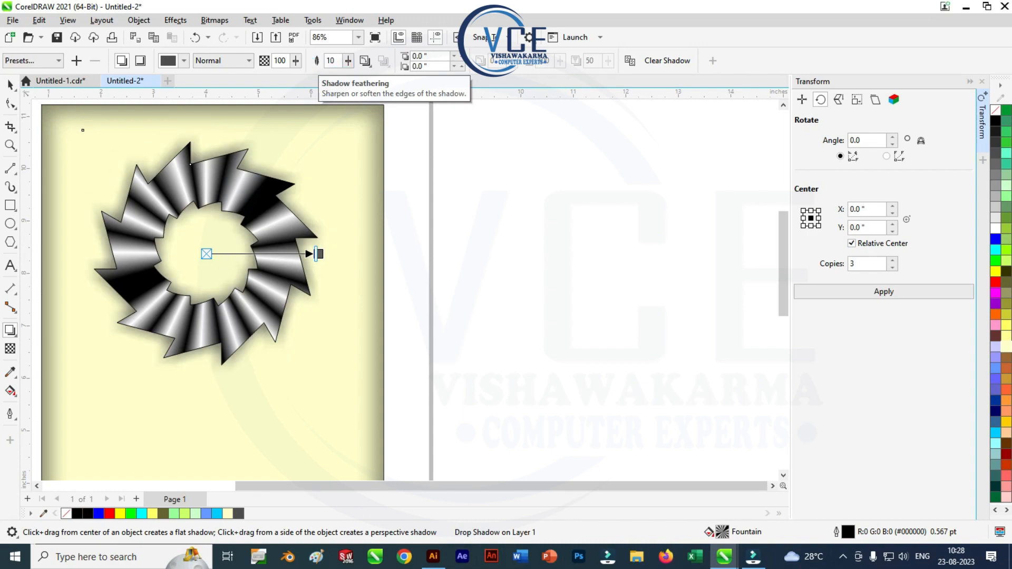
click(8, 86)
click(433, 178)
- Make a vertically mirrored copy of the toothed ring directly below the original, squashed to about 3.40 inches tall
scroll(250, 198, down, 1)
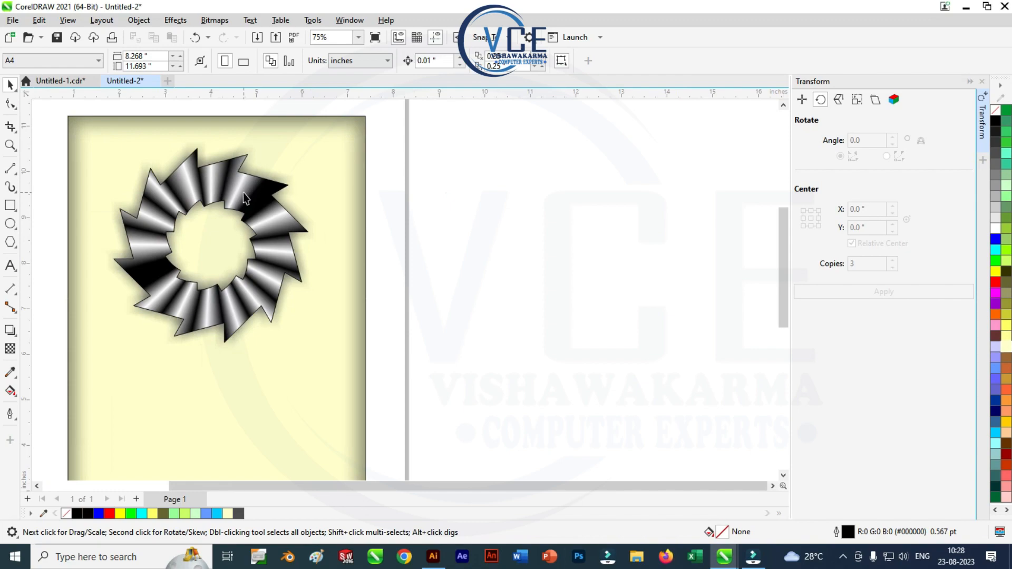
scroll(199, 195, up, 1)
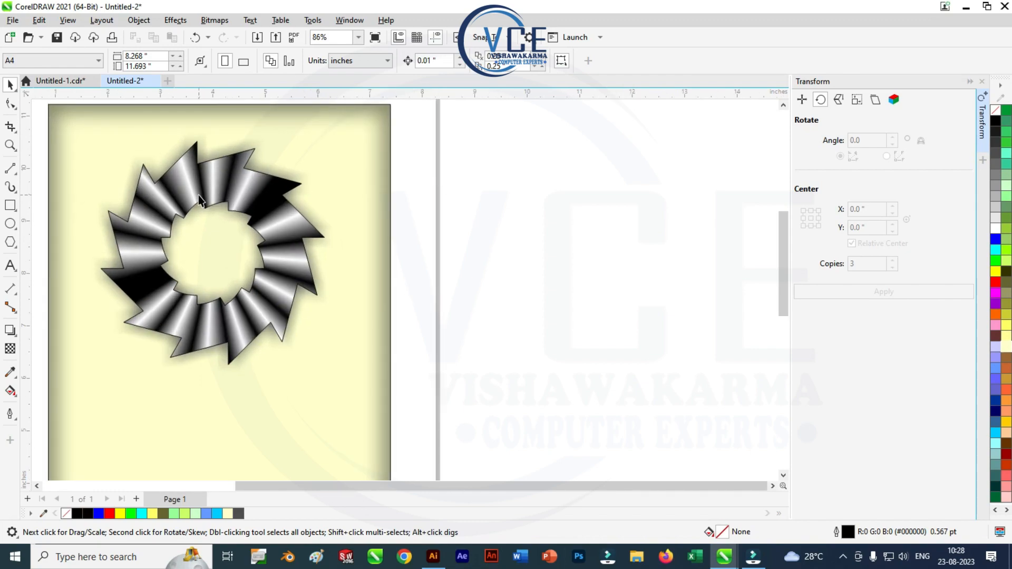
scroll(226, 176, down, 1)
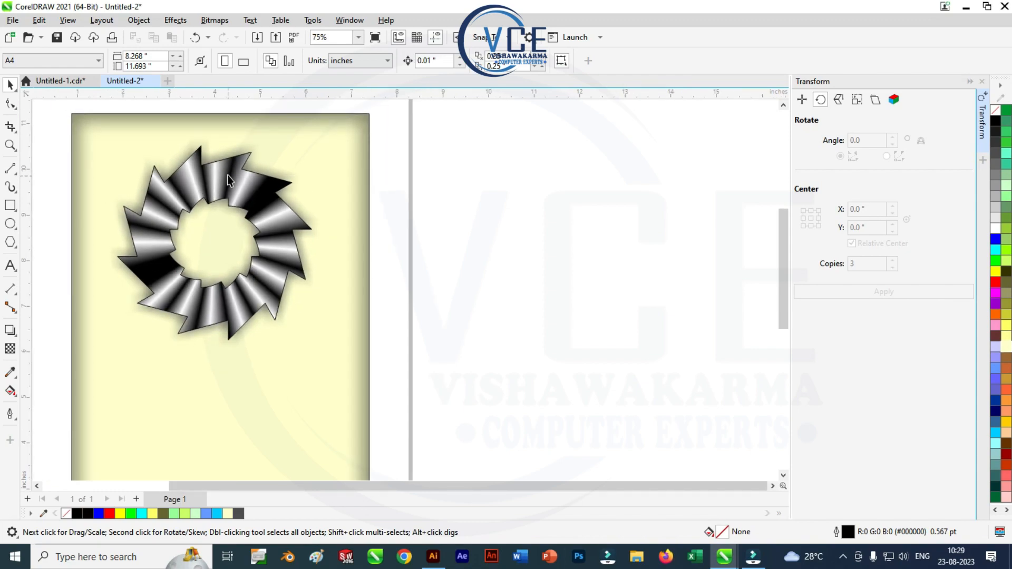
scroll(227, 175, down, 2)
scroll(229, 170, up, 1)
click(229, 170)
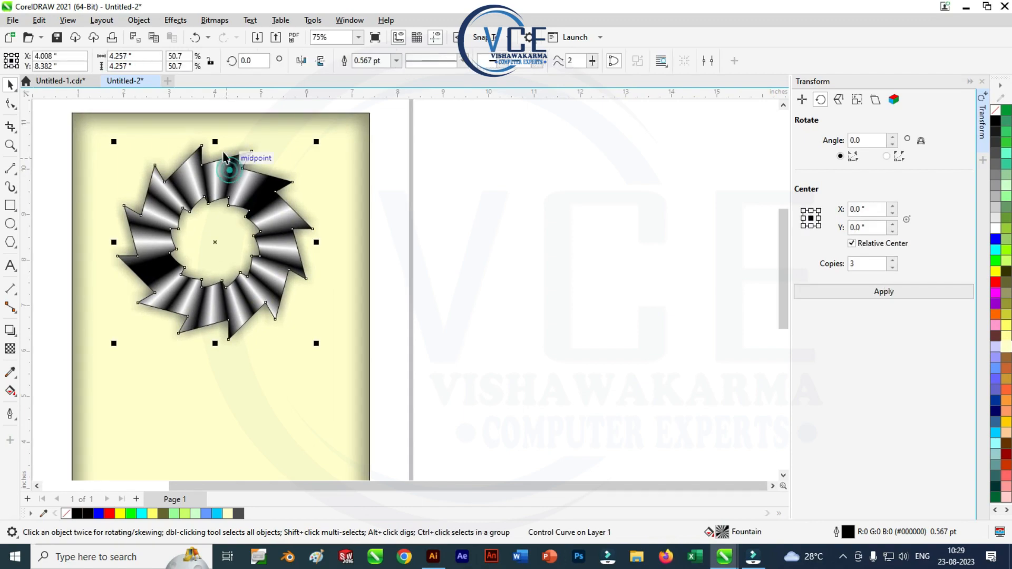
drag(215, 140, 217, 428)
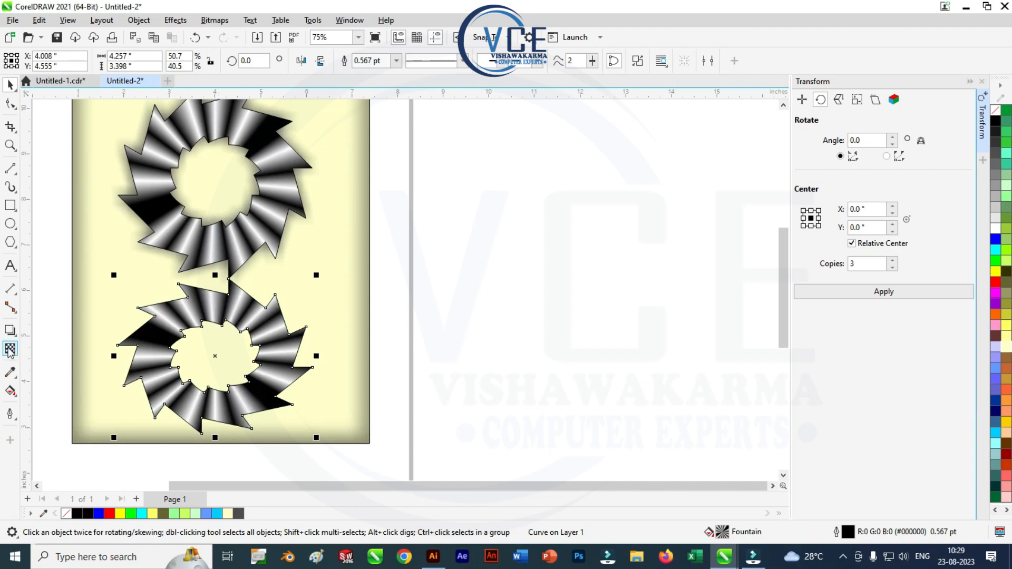
- Apply a linear fountain transparency to the mirrored ring copy so that it fades out downward like a reflection
click(9, 349)
mouse_move(211, 258)
mouse_down()
mouse_move(216, 440)
mouse_move(212, 400)
mouse_up()
click(12, 86)
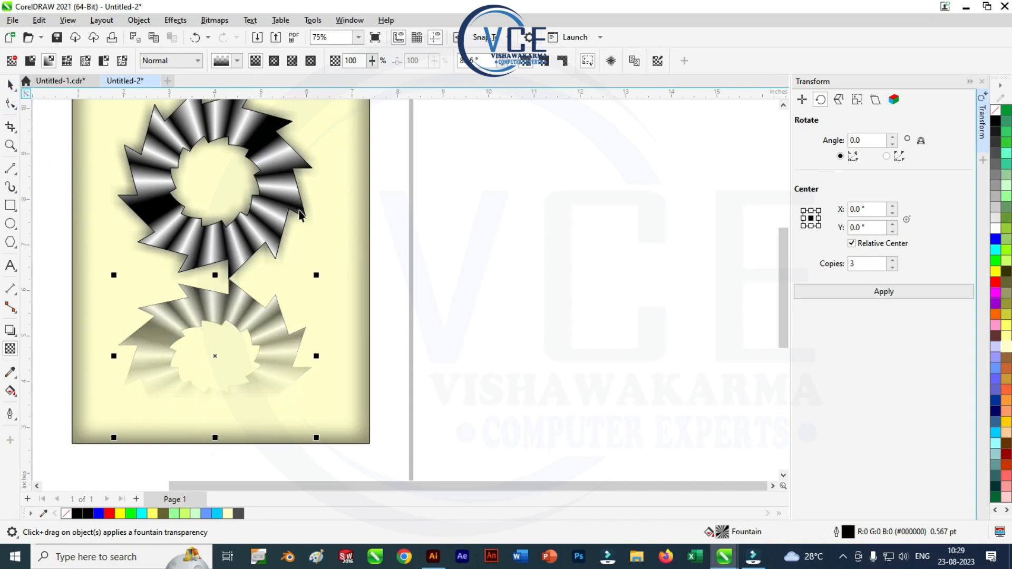
- Stretch the pale yellow rectangle downward to a height of about 9.44 inches
scroll(332, 175, down, 1)
click(332, 148)
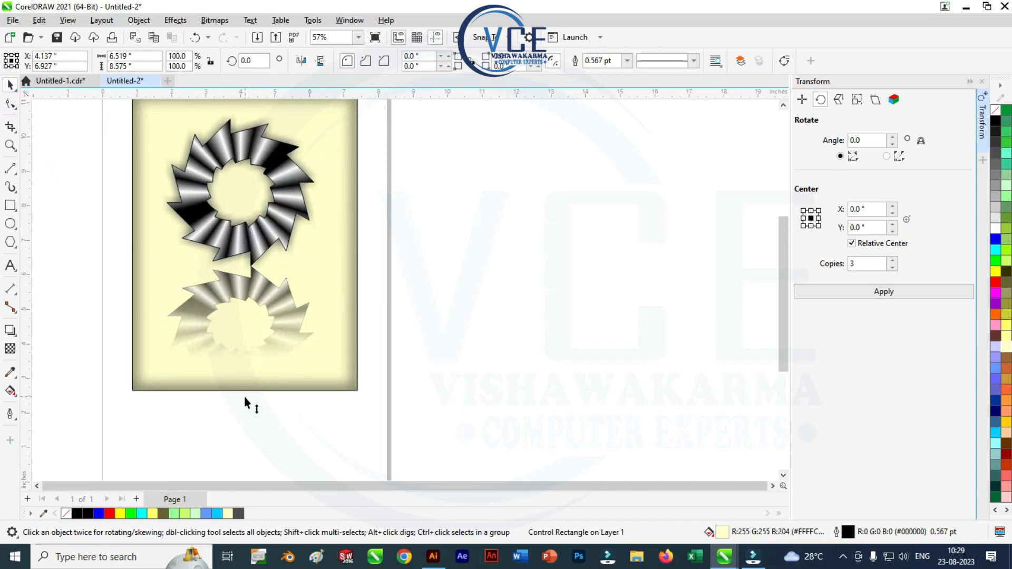
drag(244, 396, 245, 426)
scroll(266, 316, up, 1)
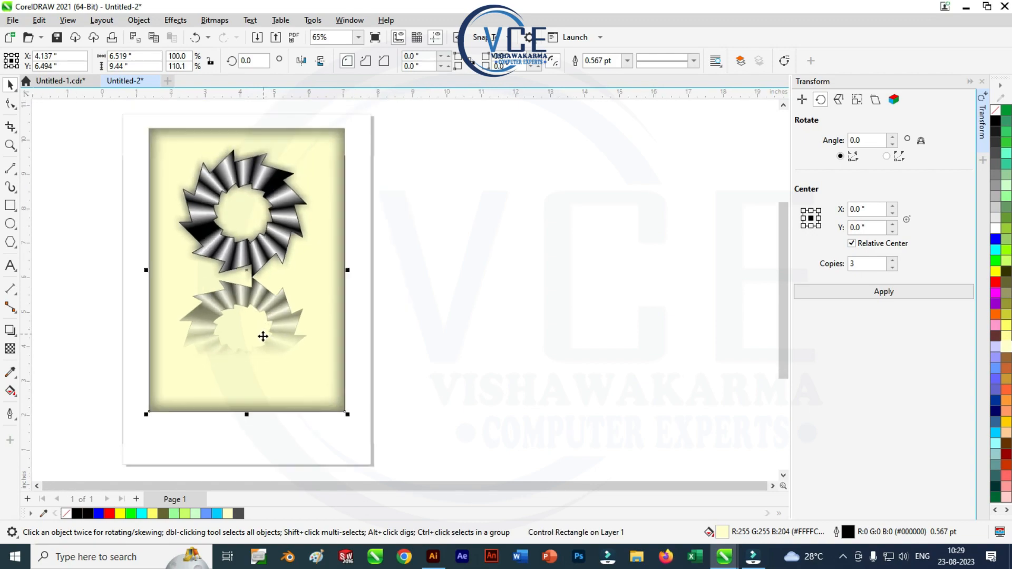
scroll(264, 335, down, 1)
scroll(277, 219, up, 2)
scroll(274, 345, up, 2)
scroll(293, 285, down, 1)
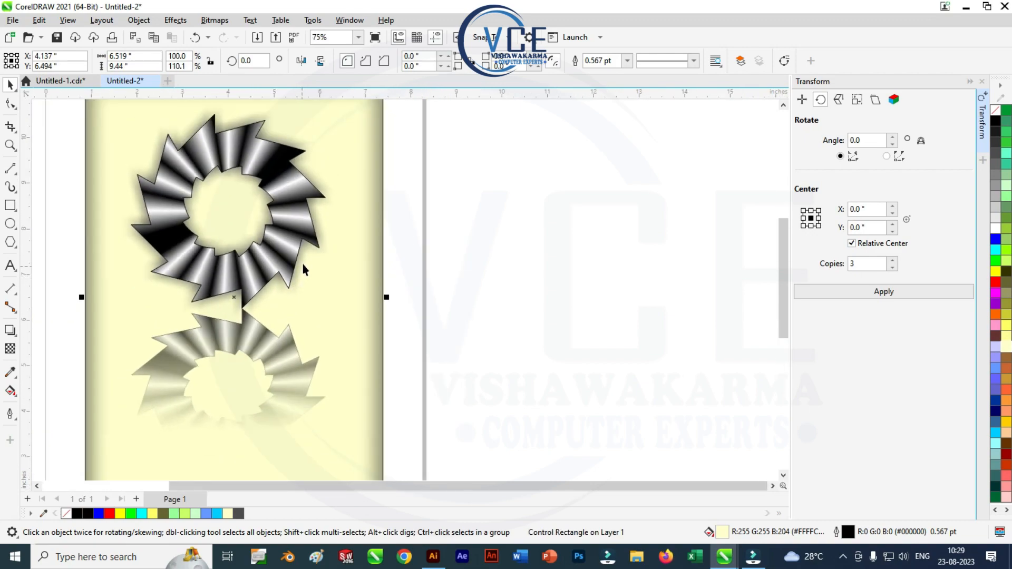